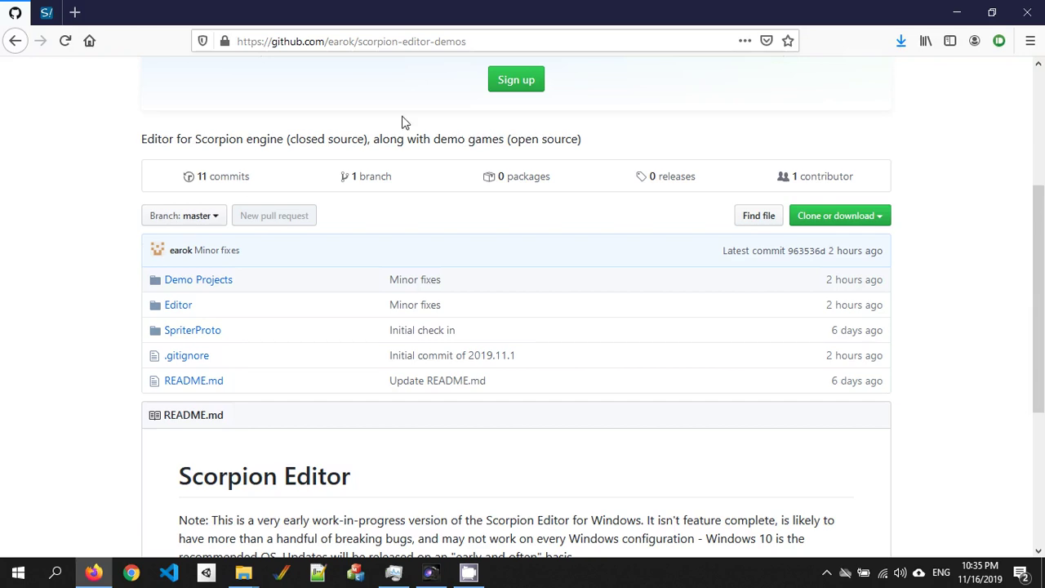
- Save the repository's master branch from GitHub's Download ZIP option to the Desktop
{"action": "left_click", "coordinate": [882, 216]}
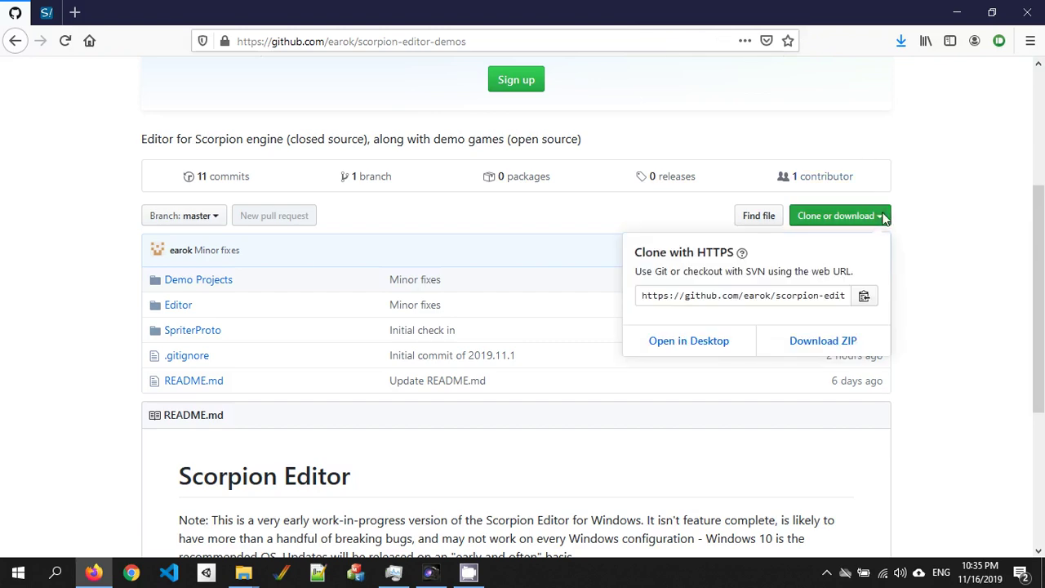
{"action": "left_click", "coordinate": [826, 345]}
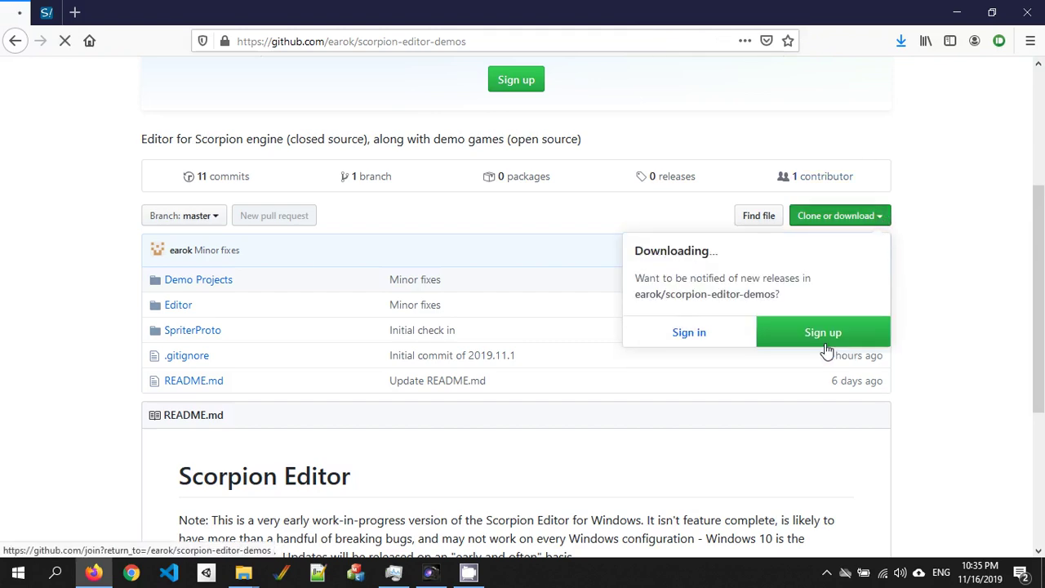
{"action": "left_click", "coordinate": [580, 372]}
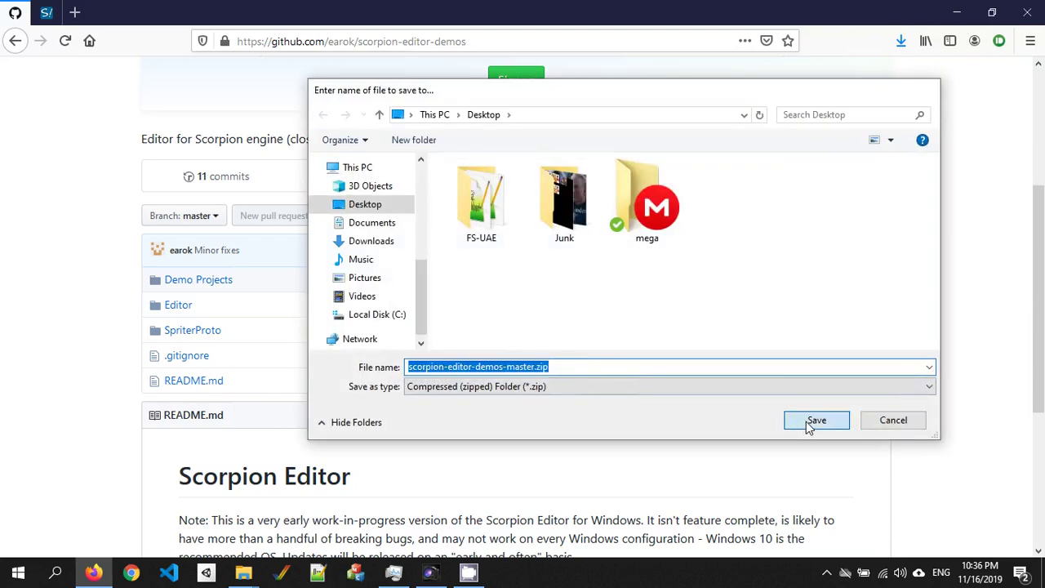
{"action": "left_click", "coordinate": [812, 422]}
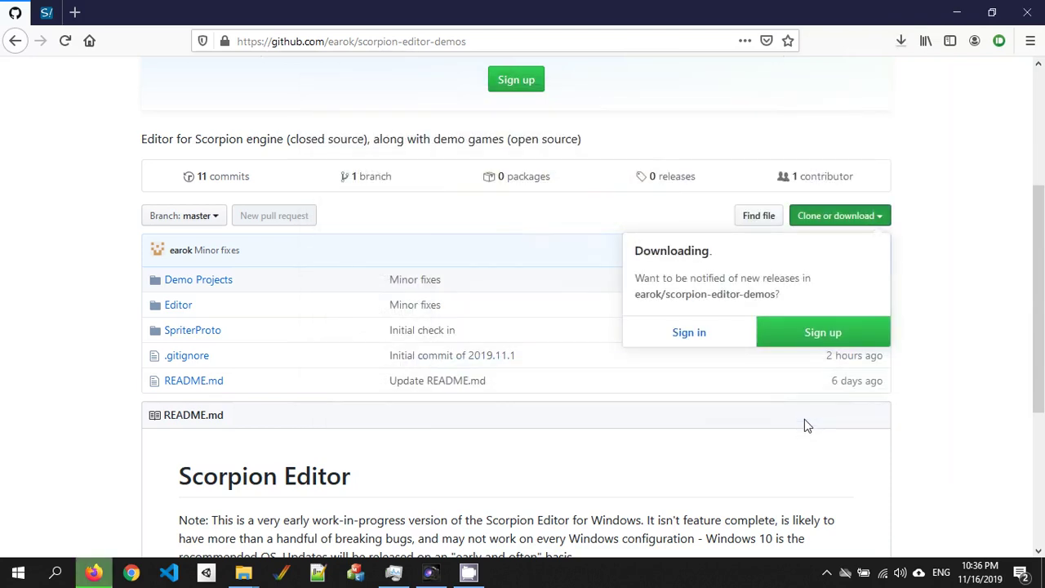
- Extract scorpion-editor-demos-master.zip on the Desktop into its own folder with 7-Zip
{"action": "left_click", "coordinate": [957, 12]}
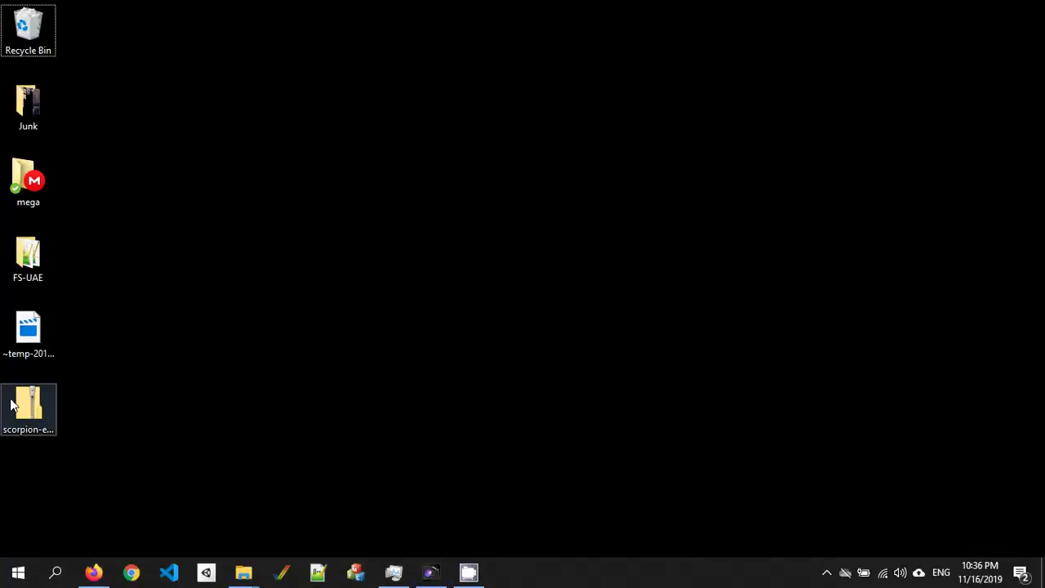
{"action": "left_click", "coordinate": [16, 409]}
{"action": "right_click", "coordinate": [16, 408]}
{"action": "mouse_move", "coordinate": [107, 201]}
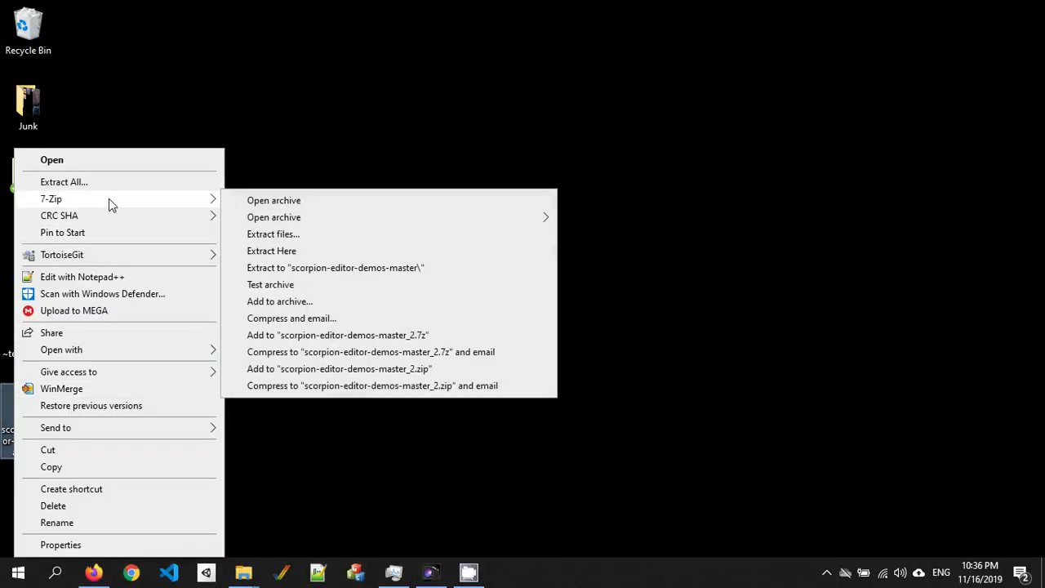
{"action": "left_click", "coordinate": [373, 269]}
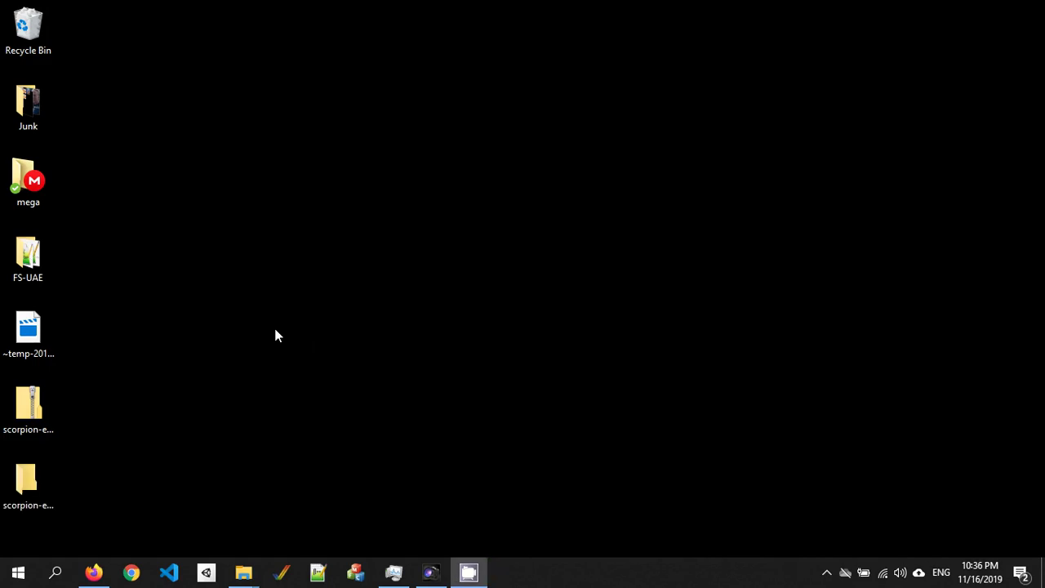
- Open the extracted scorpion-editor-demos-master folder and browse into its Editor folder
{"action": "left_click", "coordinate": [33, 482]}
{"action": "double_click", "coordinate": [33, 482]}
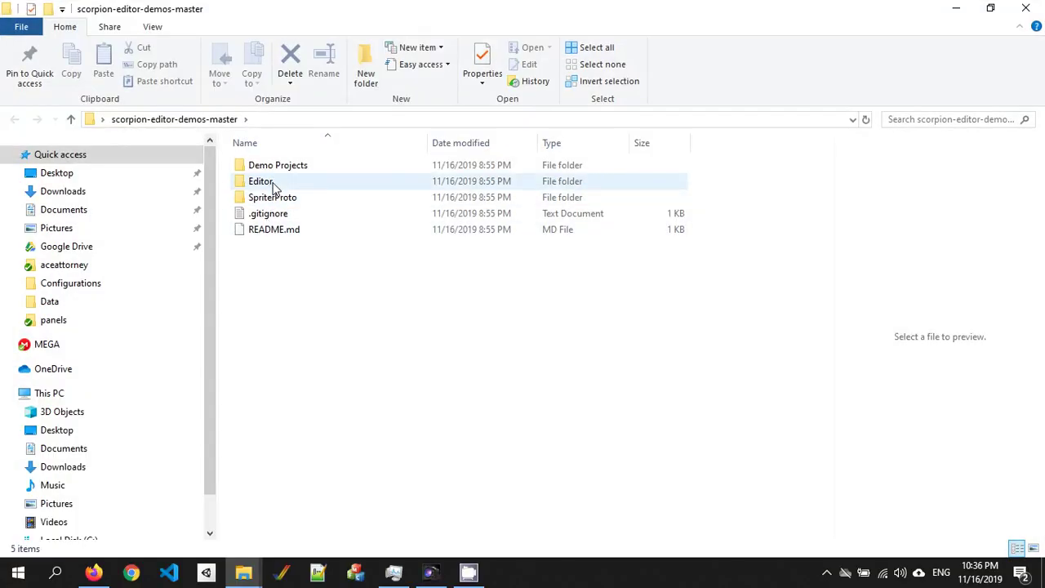
{"action": "double_click", "coordinate": [273, 184]}
{"action": "scroll", "coordinate": [359, 245], "scroll_direction": "down", "scroll_amount": 10}
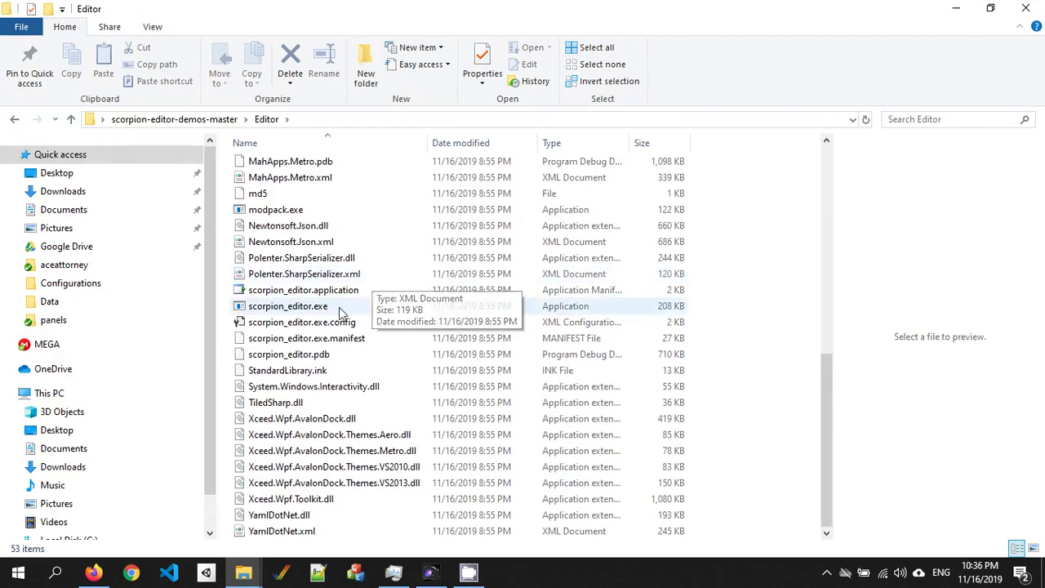
- Run scorpion_editor.exe and load the alexkidd project from the Demo Projects folder
{"action": "left_click", "coordinate": [302, 309]}
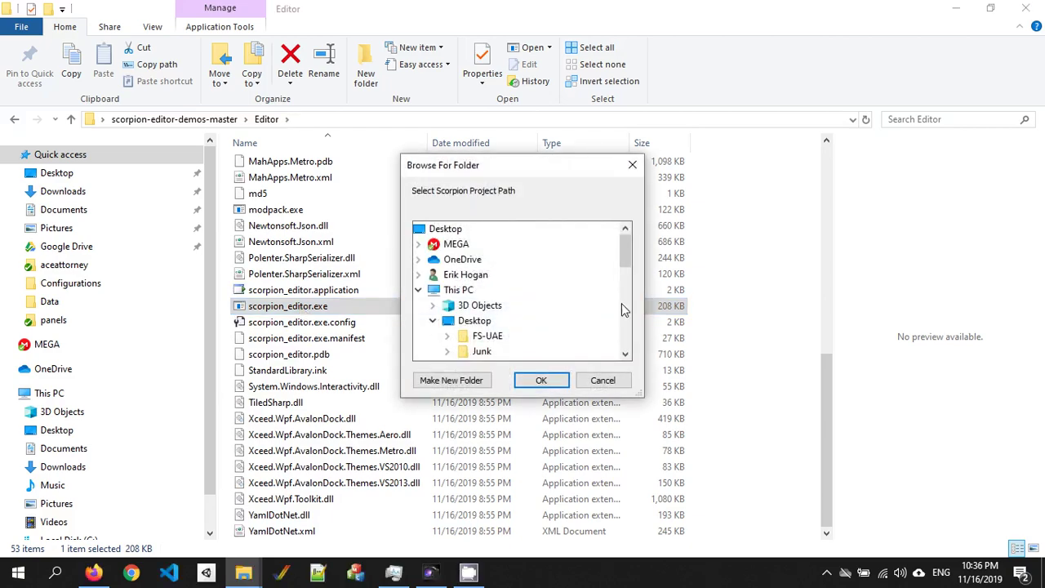
{"action": "scroll", "coordinate": [617, 304], "scroll_direction": "down", "scroll_amount": 5}
{"action": "scroll", "coordinate": [612, 302], "scroll_direction": "up", "scroll_amount": 2}
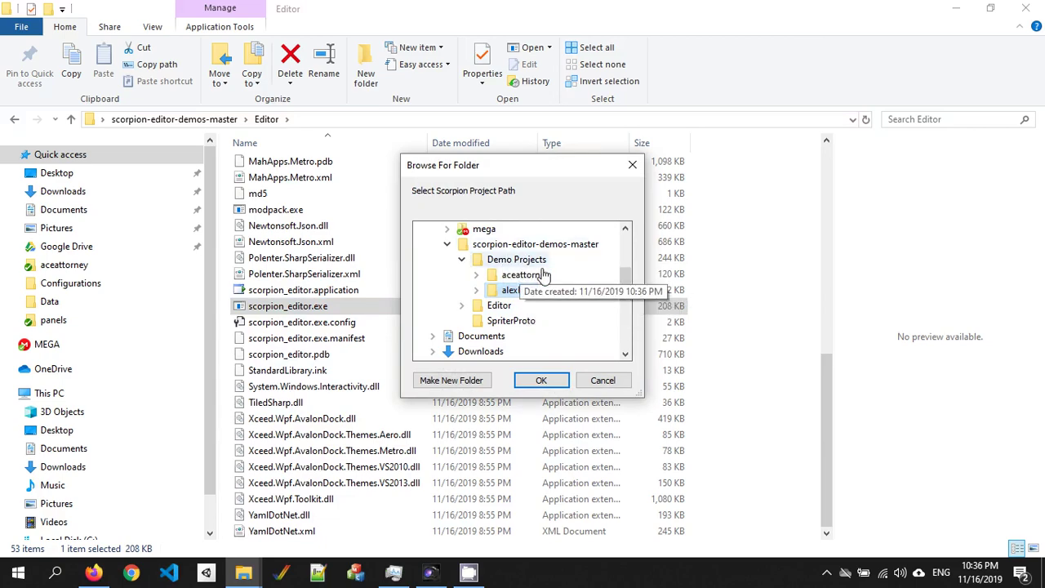
{"action": "left_click", "coordinate": [548, 385]}
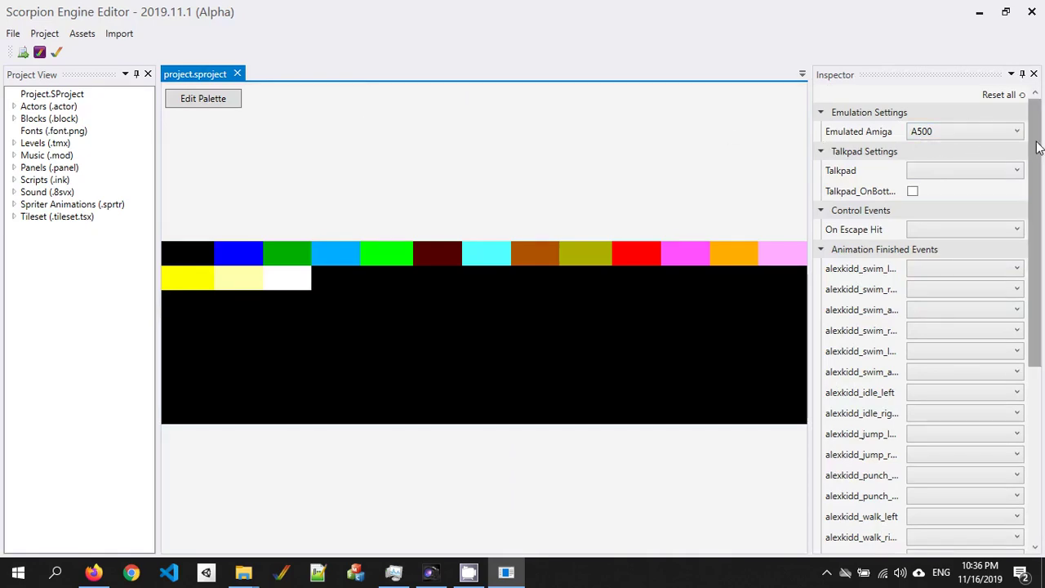
- Keep A500 as the emulated Amiga and build and run the project in FS-UAE
{"action": "left_click", "coordinate": [980, 137]}
{"action": "left_click", "coordinate": [983, 138]}
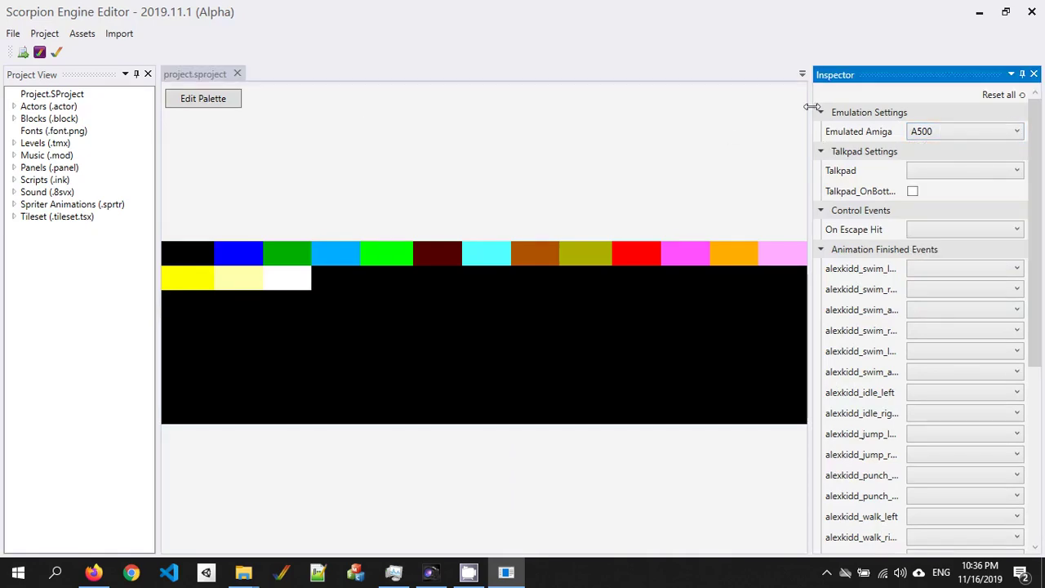
{"action": "left_click", "coordinate": [39, 52]}
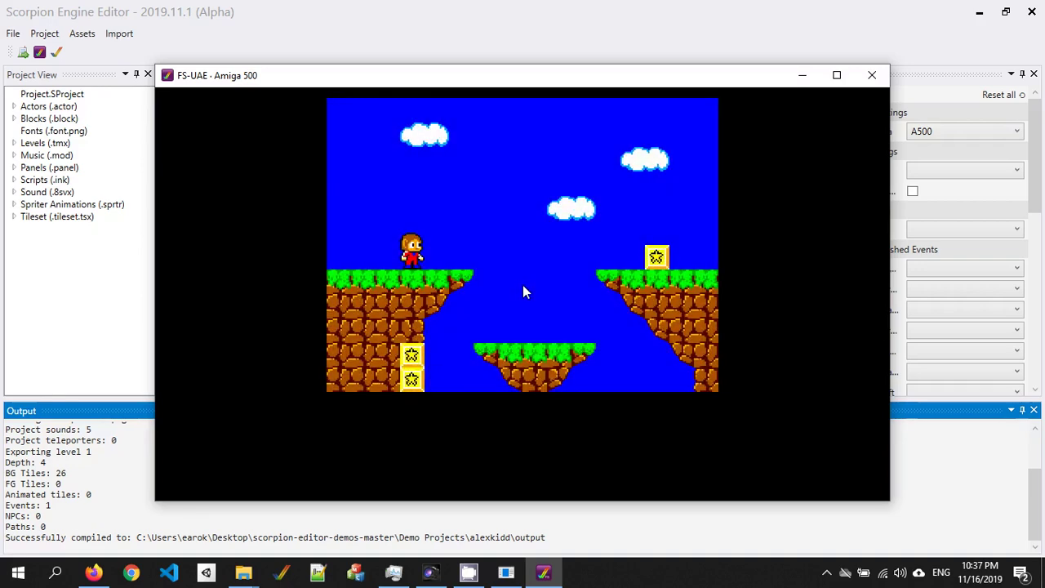
- Jump Alex Kidd across the gap, punch the star block, grab the money bag, then quit FS-UAE
{"action": "key", "text": "Left"}
{"action": "key", "text": "Right"}
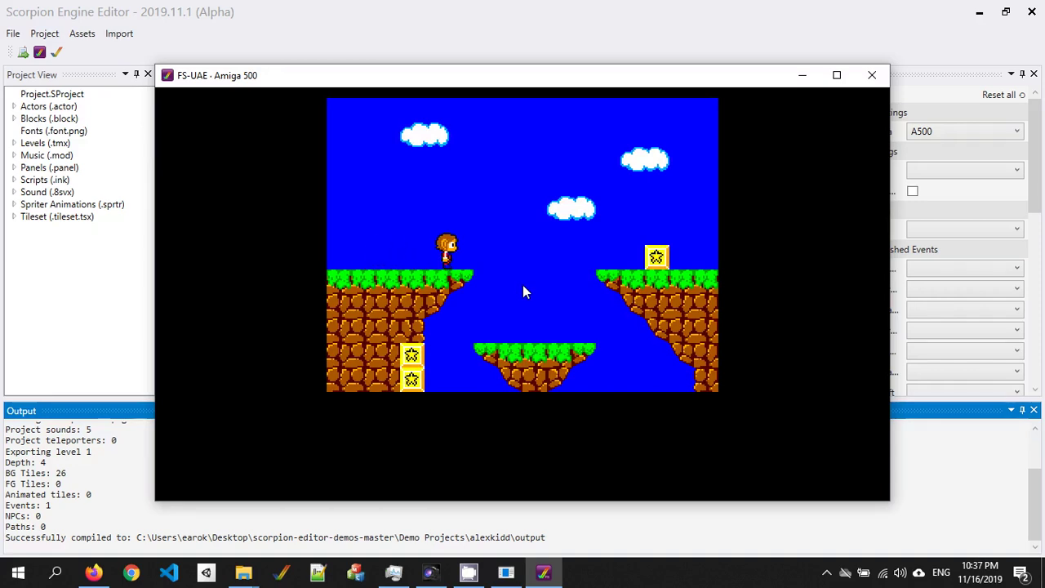
{"action": "key", "text": "Up"}
{"action": "key", "text": "ctrl"}
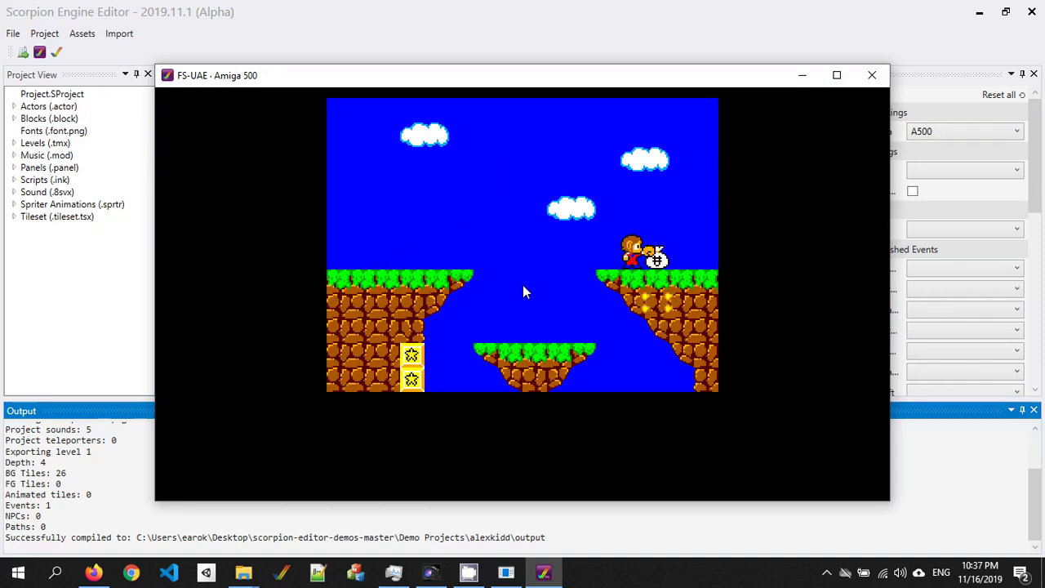
{"action": "key", "text": "Right"}
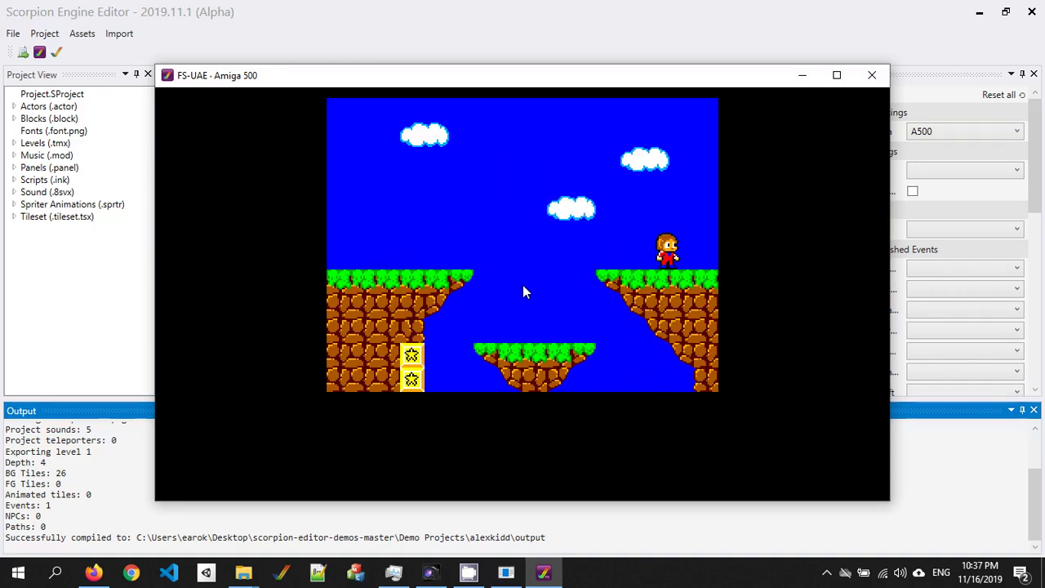
{"action": "key", "text": "alt+F4"}
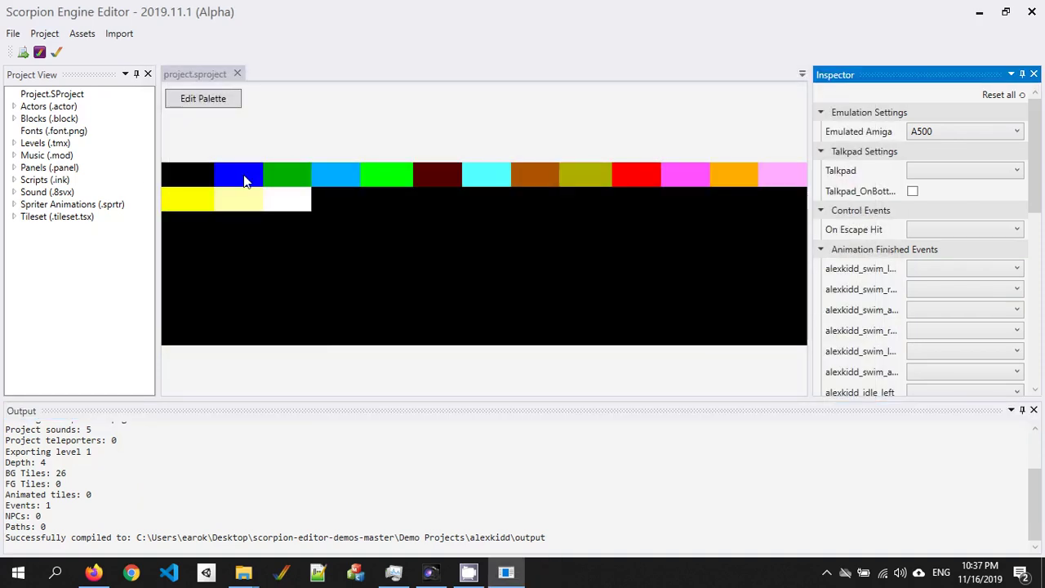
- View the Mt. Eternal part 2 map image full-size in Firefox and copy it
{"action": "left_click", "coordinate": [94, 572]}
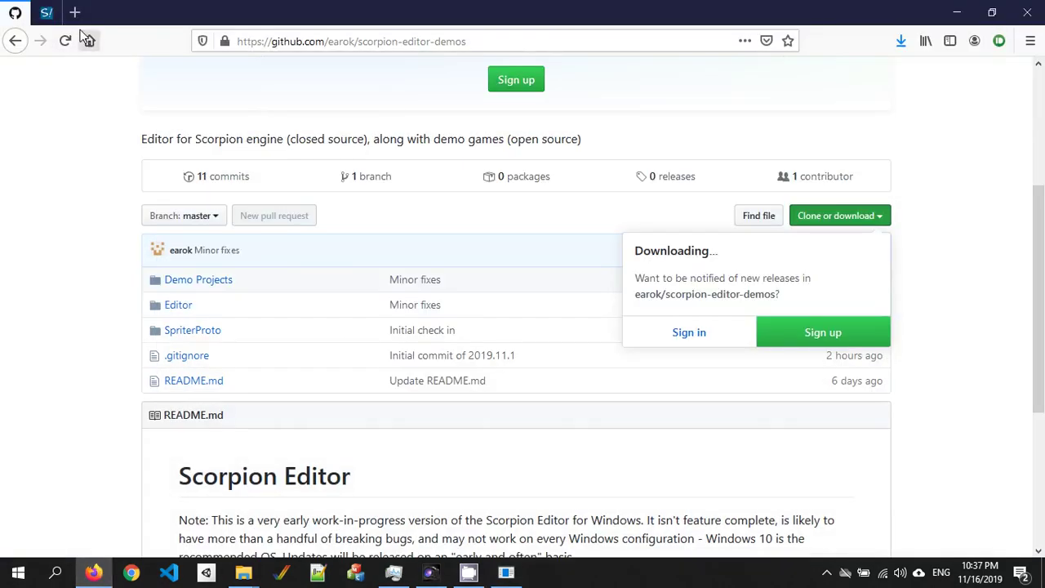
{"action": "left_click", "coordinate": [46, 13]}
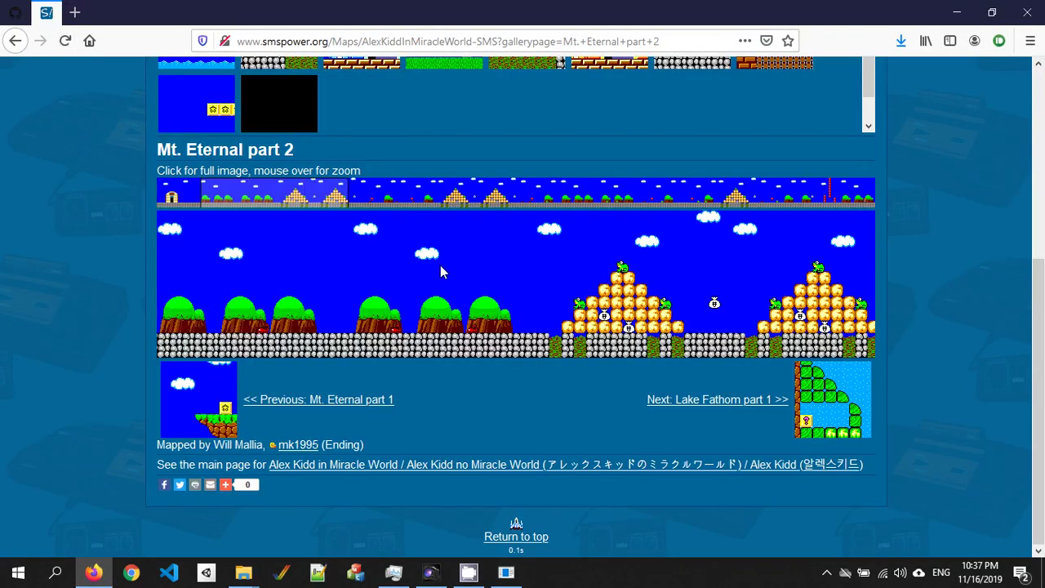
{"action": "right_click", "coordinate": [381, 260]}
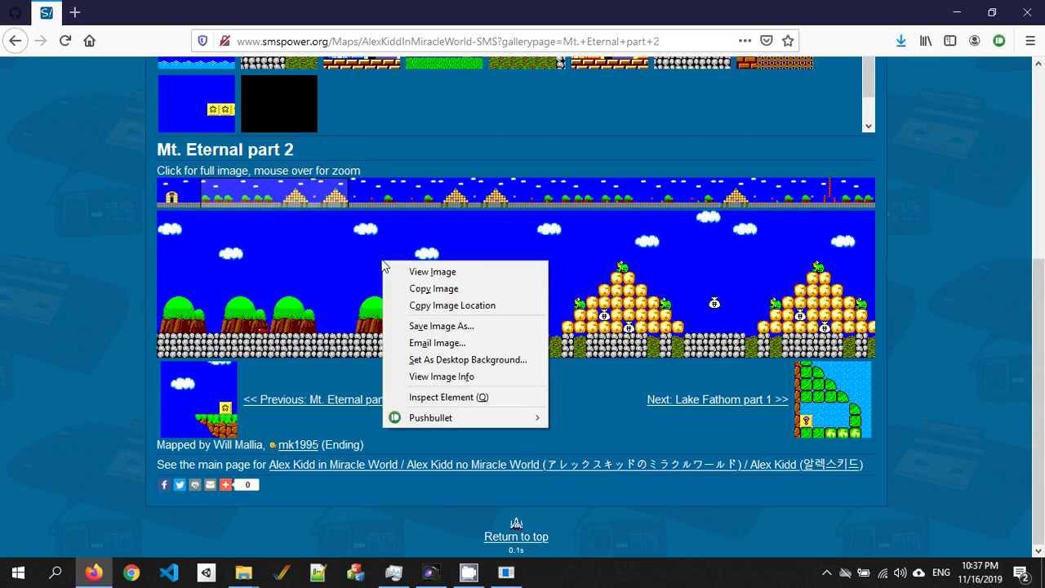
{"action": "left_click", "coordinate": [456, 274]}
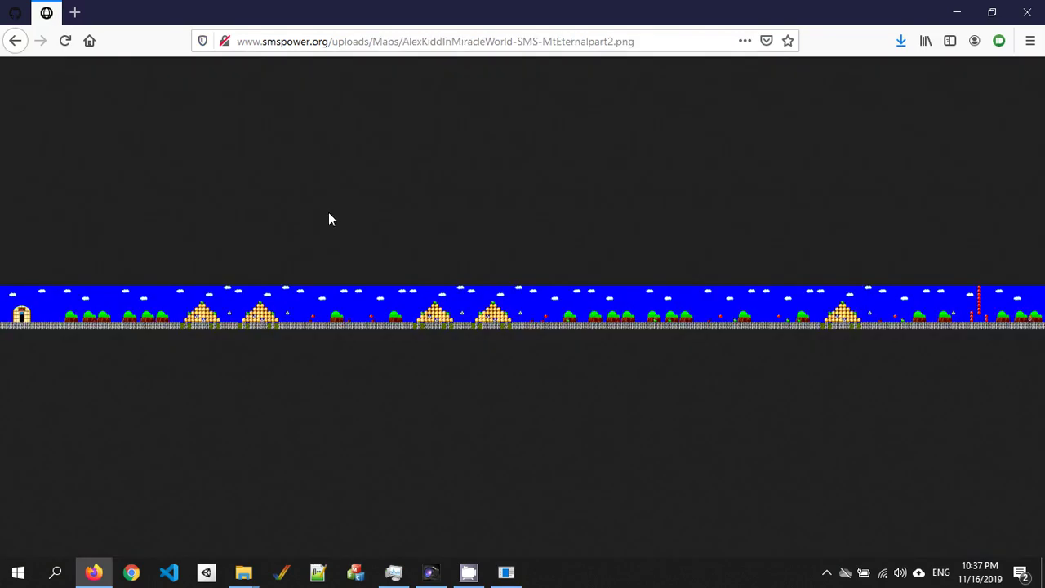
{"action": "right_click", "coordinate": [394, 299]}
{"action": "left_click", "coordinate": [470, 313]}
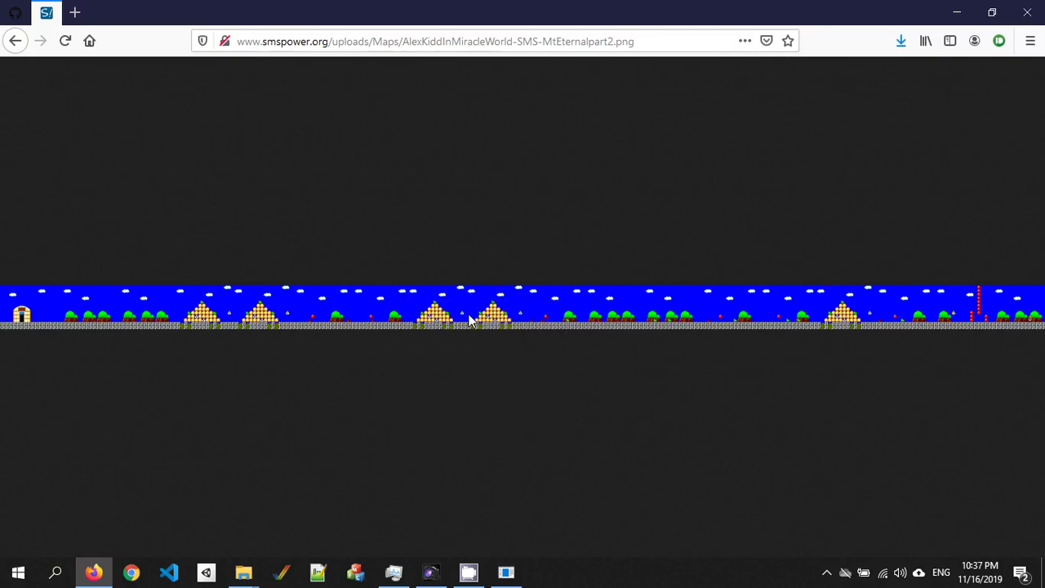
- Paste the copied map into PaintShop Pro as a new image
{"action": "left_click", "coordinate": [430, 572]}
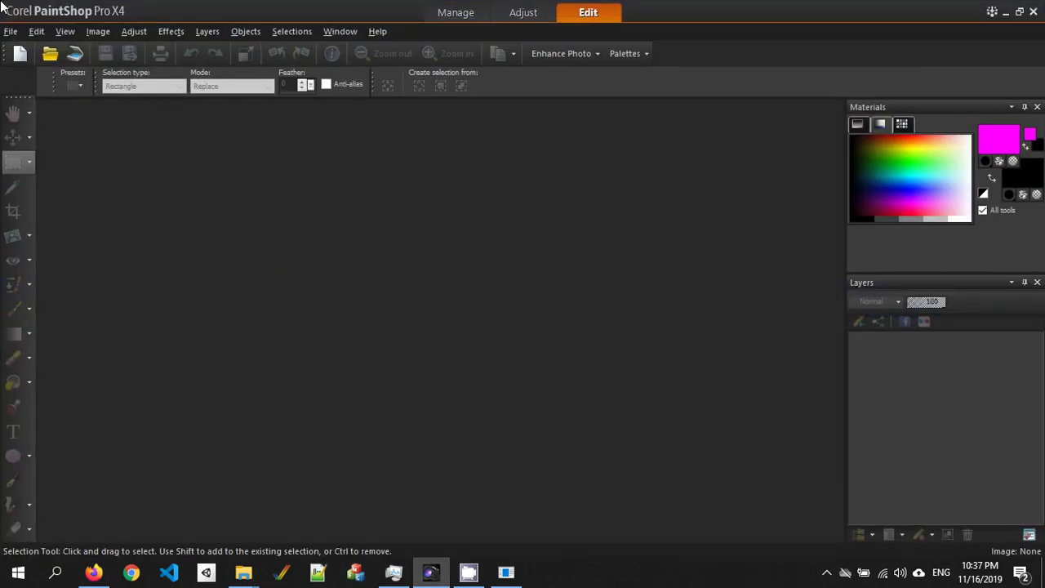
{"action": "left_click", "coordinate": [37, 31]}
{"action": "left_click", "coordinate": [143, 206]}
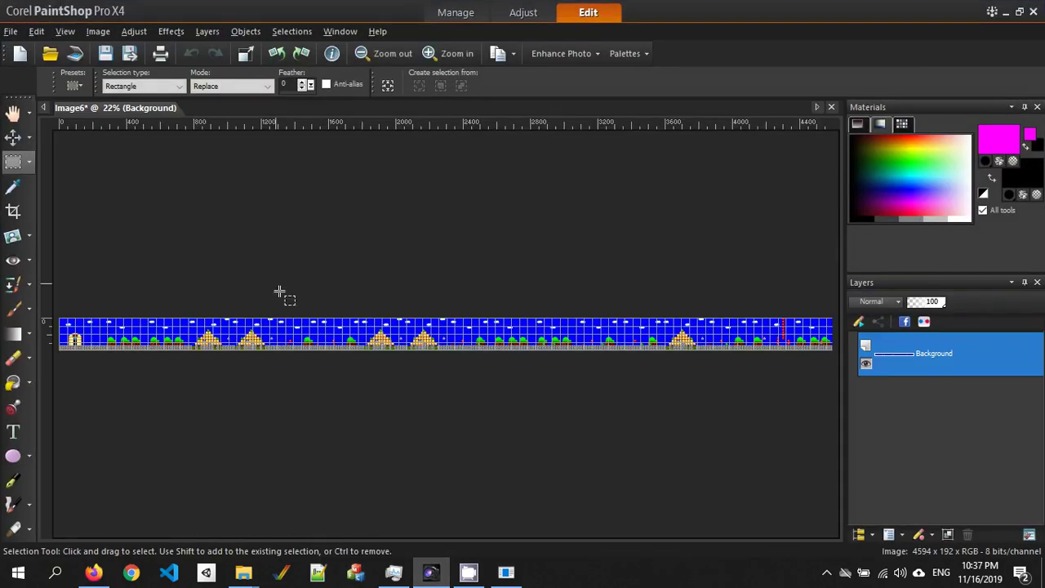
{"action": "scroll", "coordinate": [158, 292], "scroll_direction": "up", "scroll_amount": 6}
{"action": "mouse_move", "coordinate": [367, 533]}
{"action": "left_mouse_down"}
{"action": "mouse_move", "coordinate": [344, 533]}
{"action": "mouse_move", "coordinate": [360, 537]}
{"action": "left_mouse_up"}
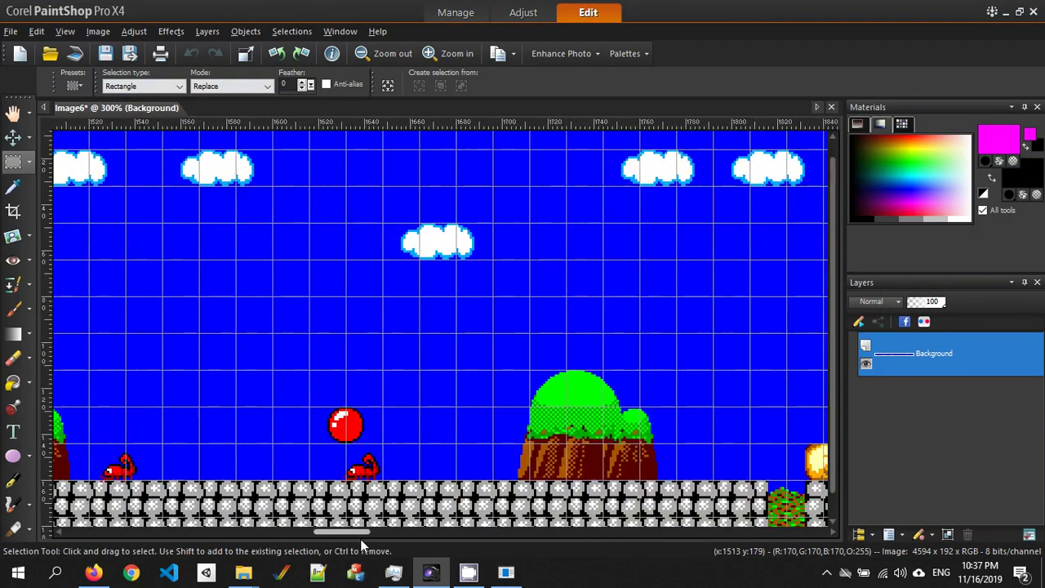
- With Snap To Grid enabled, shift the map layer about 11 px left onto the grid
{"action": "left_click", "coordinate": [13, 137]}
{"action": "scroll", "coordinate": [327, 466], "scroll_direction": "up", "scroll_amount": 3}
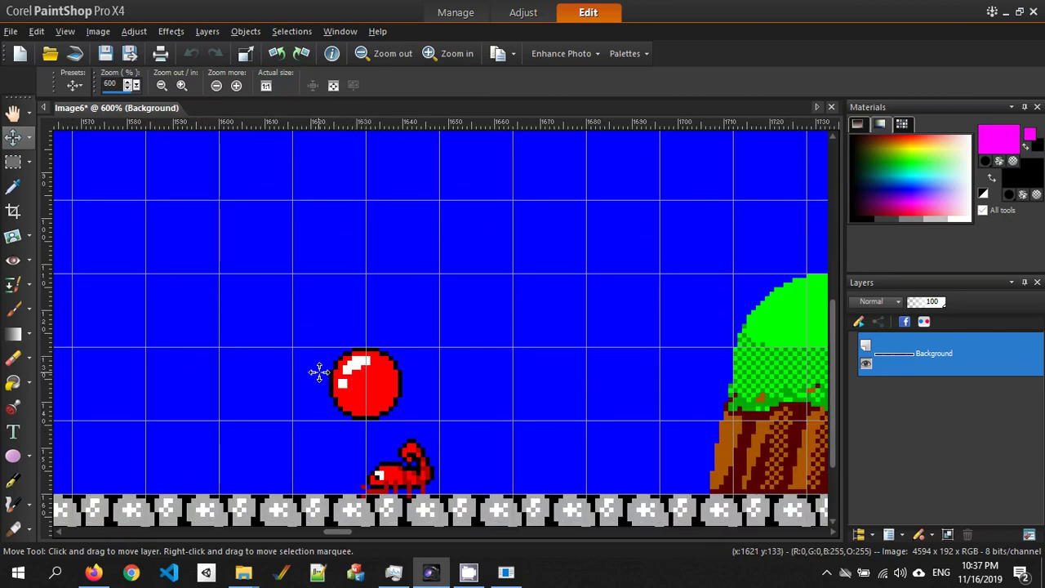
{"action": "left_click_drag", "start_coordinate": [367, 370], "coordinate": [319, 371]}
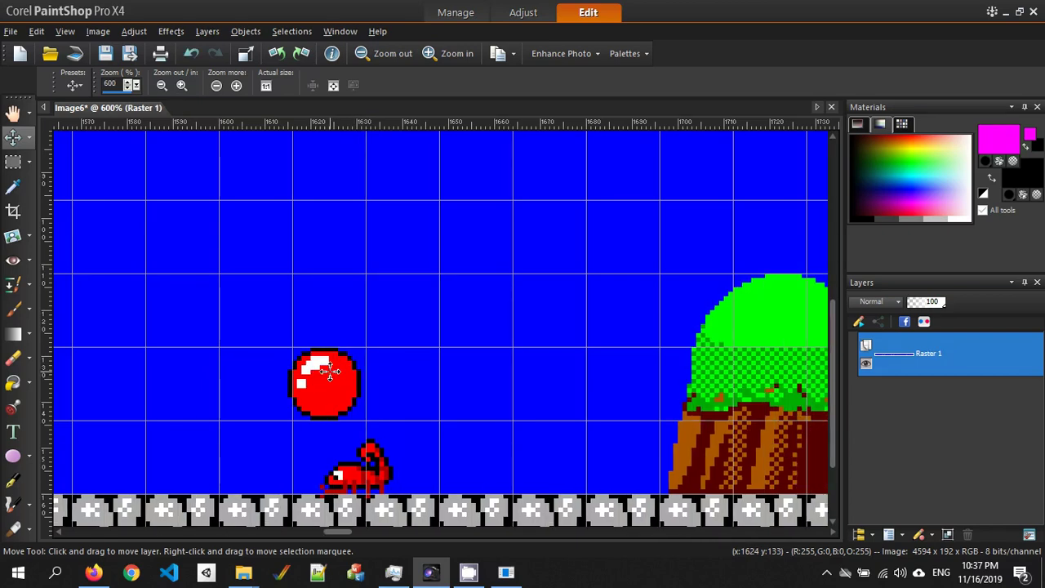
{"action": "key", "text": "ctrl+z"}
{"action": "left_click", "coordinate": [59, 33]}
{"action": "left_click", "coordinate": [122, 209]}
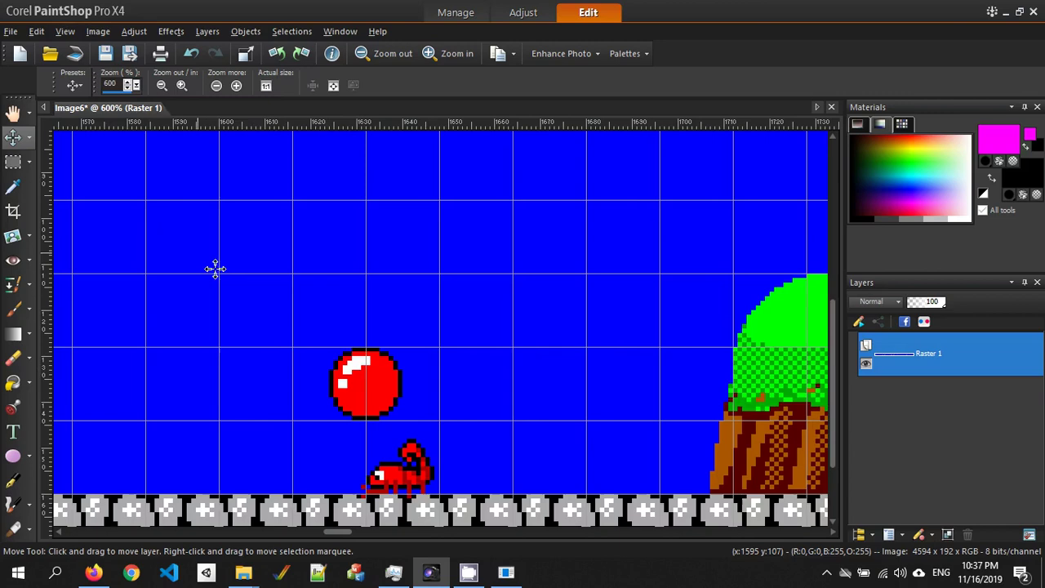
{"action": "left_click_drag", "start_coordinate": [355, 386], "coordinate": [318, 384]}
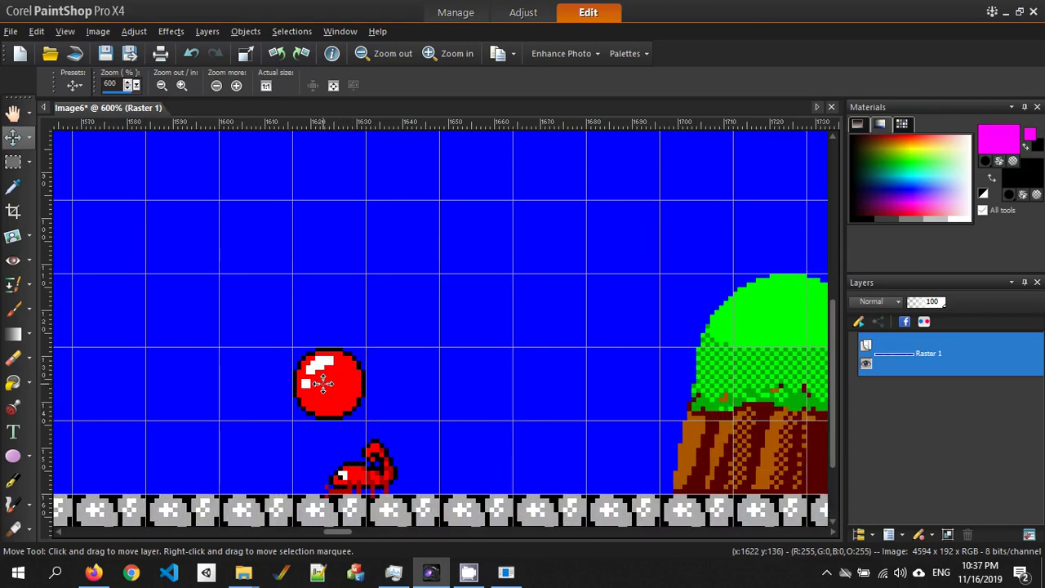
{"action": "left_click", "coordinate": [65, 31]}
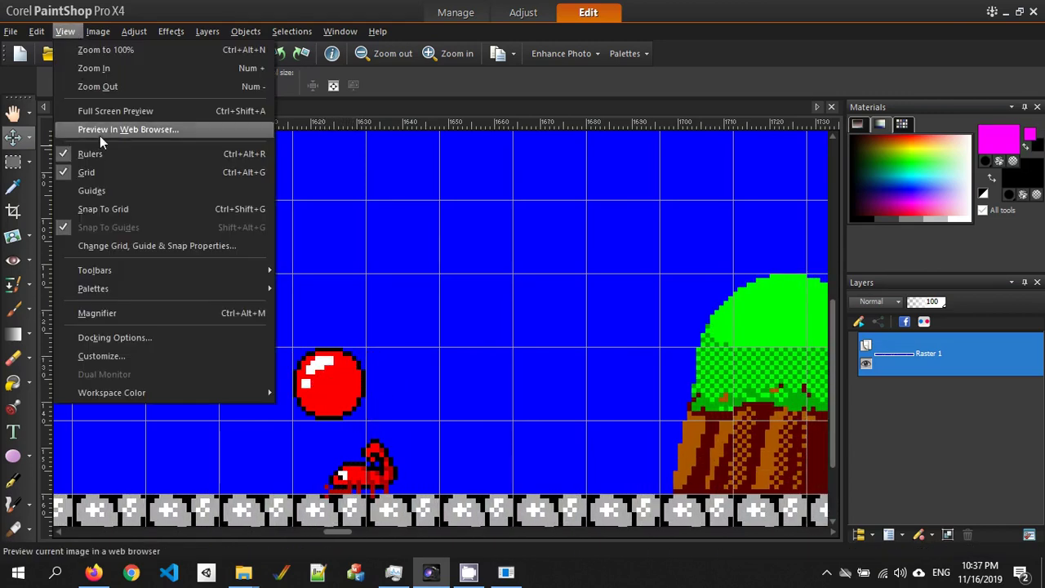
{"action": "left_click", "coordinate": [140, 209]}
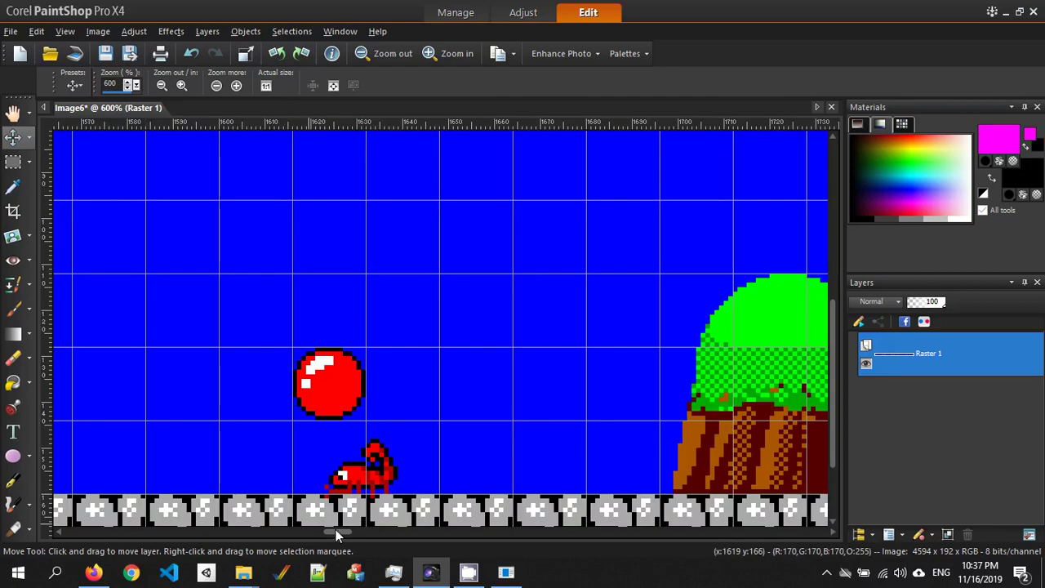
{"action": "left_click_drag", "start_coordinate": [334, 531], "coordinate": [861, 553]}
{"action": "right_click", "coordinate": [885, 354]}
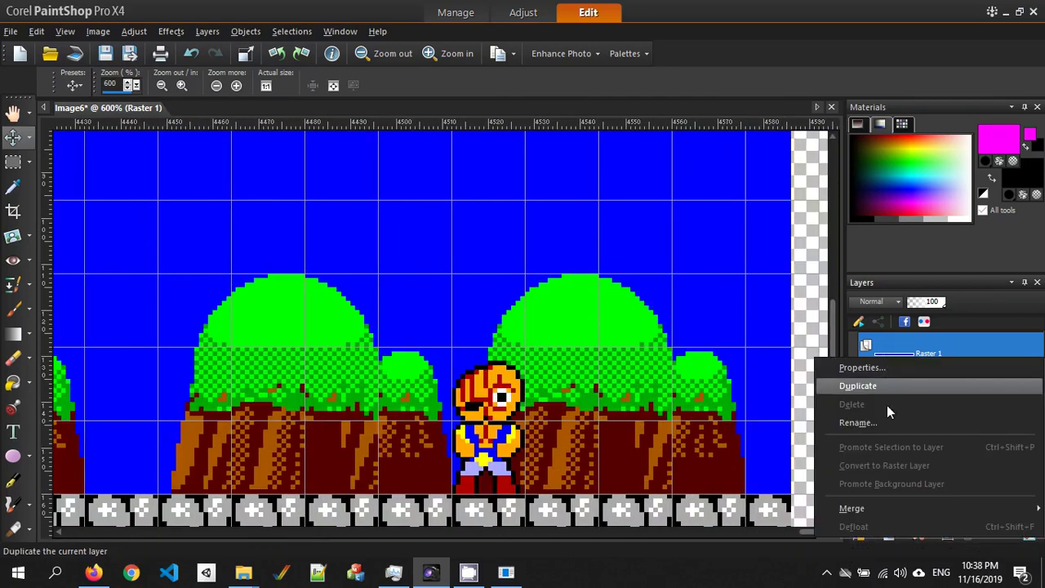
- Flatten all layers into Background and cut out the level area with a rectangular selection
{"action": "mouse_move", "coordinate": [902, 503]}
{"action": "left_click", "coordinate": [781, 470]}
{"action": "scroll", "coordinate": [726, 437], "scroll_direction": "down", "scroll_amount": 2}
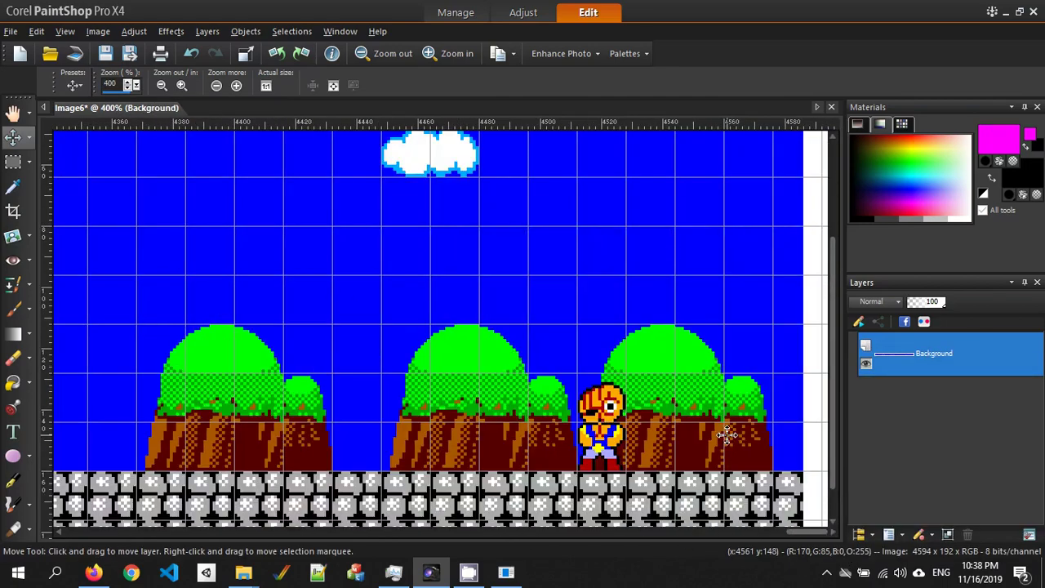
{"action": "left_click", "coordinate": [15, 162]}
{"action": "scroll", "coordinate": [718, 327], "scroll_direction": "down", "scroll_amount": 3}
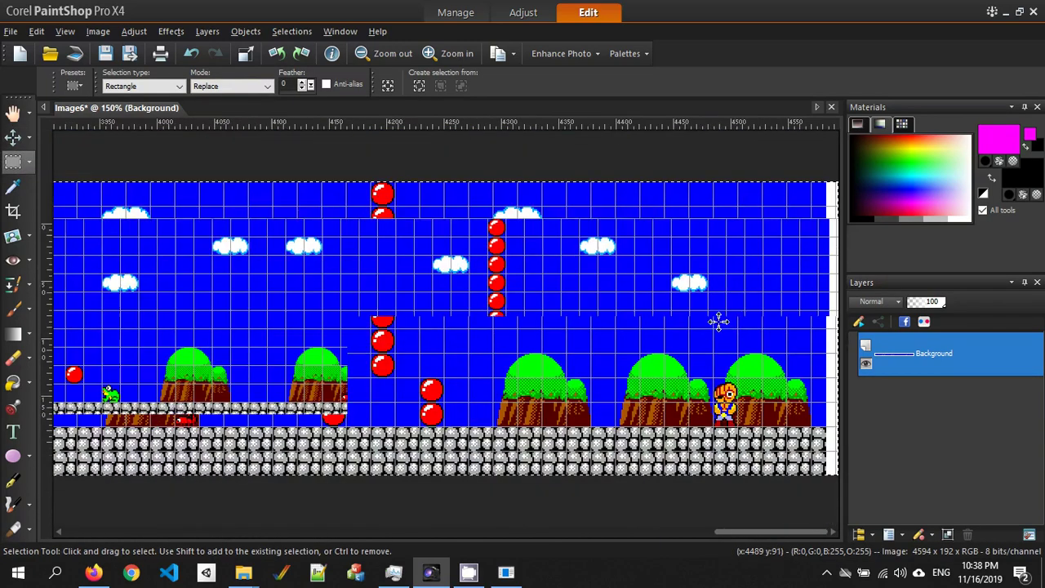
{"action": "left_click_drag", "start_coordinate": [823, 204], "coordinate": [967, 513], "text": "ctrl"}
{"action": "key", "text": "ctrl+x"}
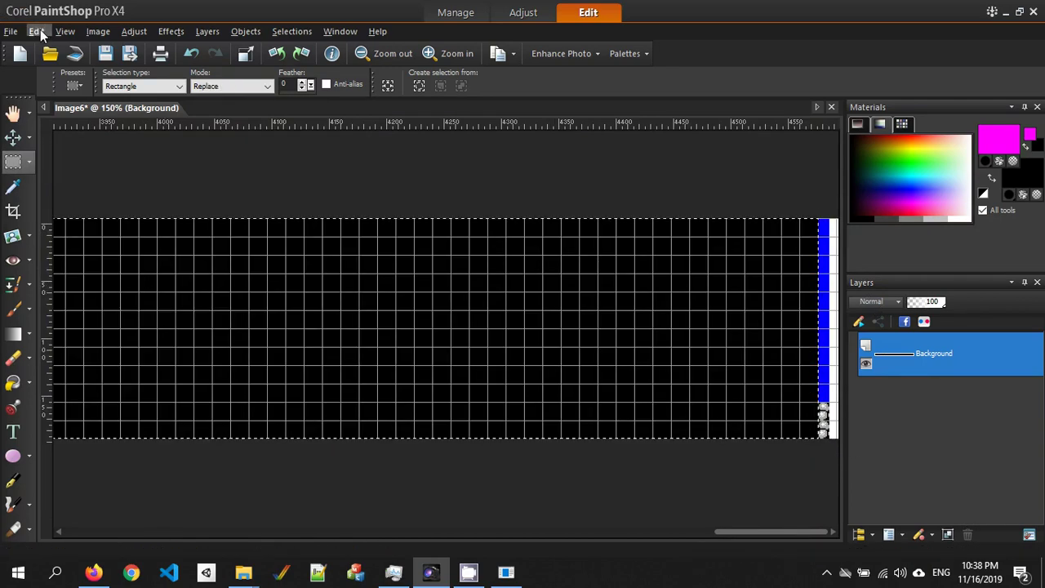
- Paste the cut level strip as a new 4576 × 192 image
{"action": "left_click", "coordinate": [36, 31]}
{"action": "left_click", "coordinate": [279, 270]}
{"action": "key", "text": "ctrl+v"}
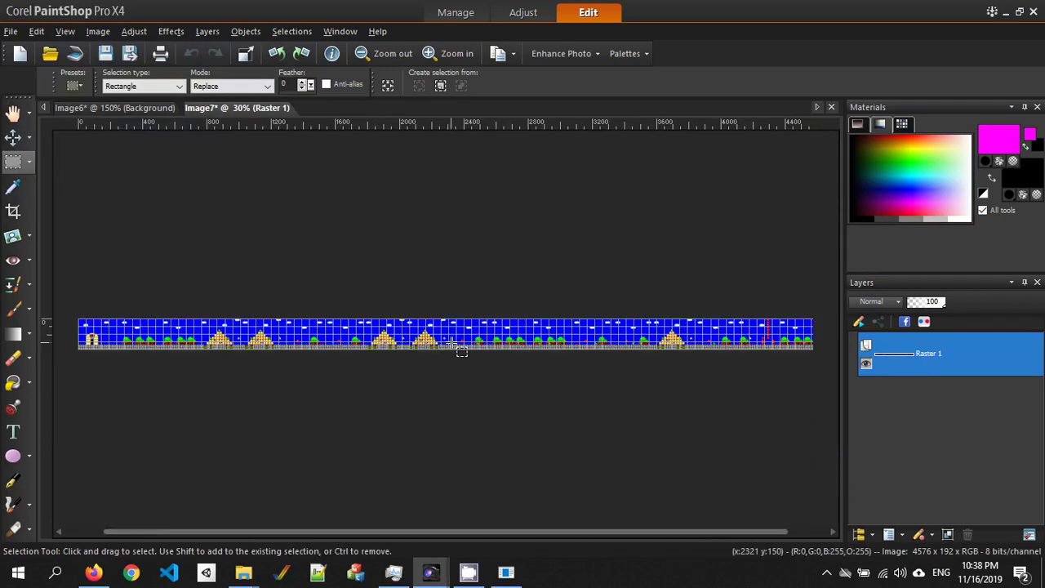
{"action": "scroll", "coordinate": [352, 390], "scroll_direction": "up", "scroll_amount": 5}
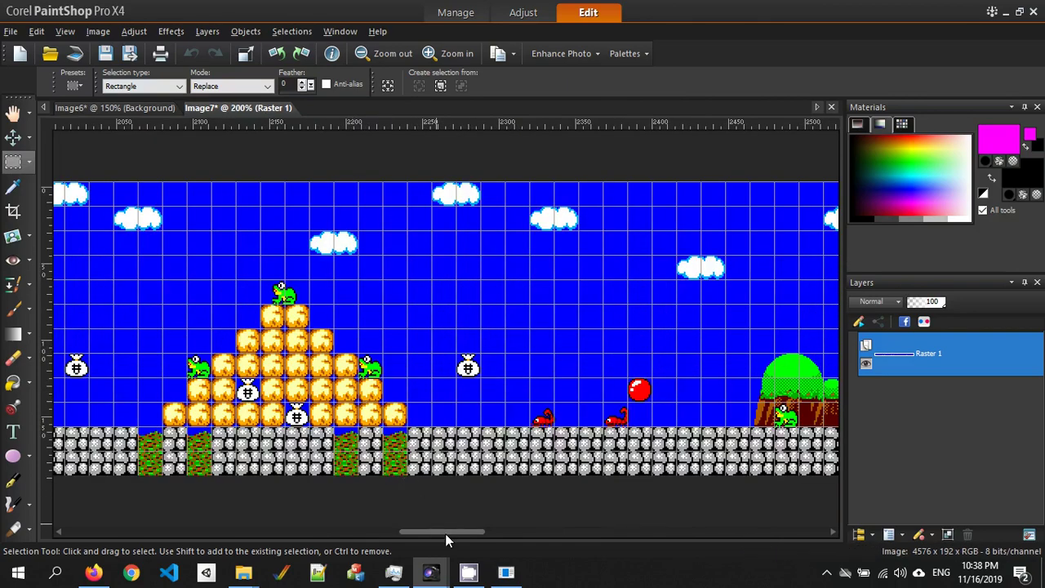
{"action": "left_click_drag", "start_coordinate": [445, 533], "coordinate": [6, 545]}
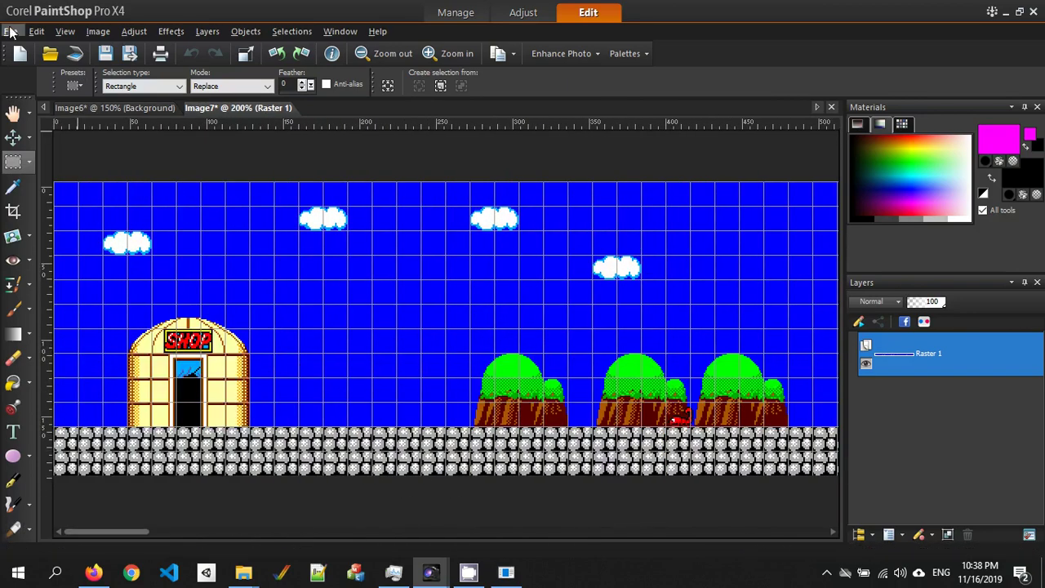
- Save the new image to the Desktop as level2.png
{"action": "left_click", "coordinate": [10, 31]}
{"action": "left_click", "coordinate": [75, 147]}
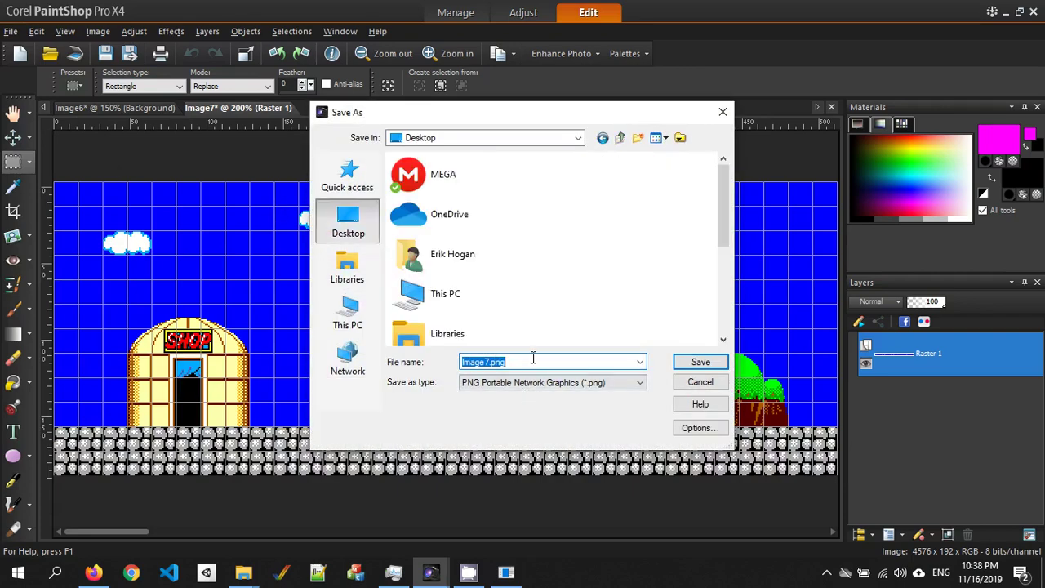
{"action": "type", "text": "level2"}
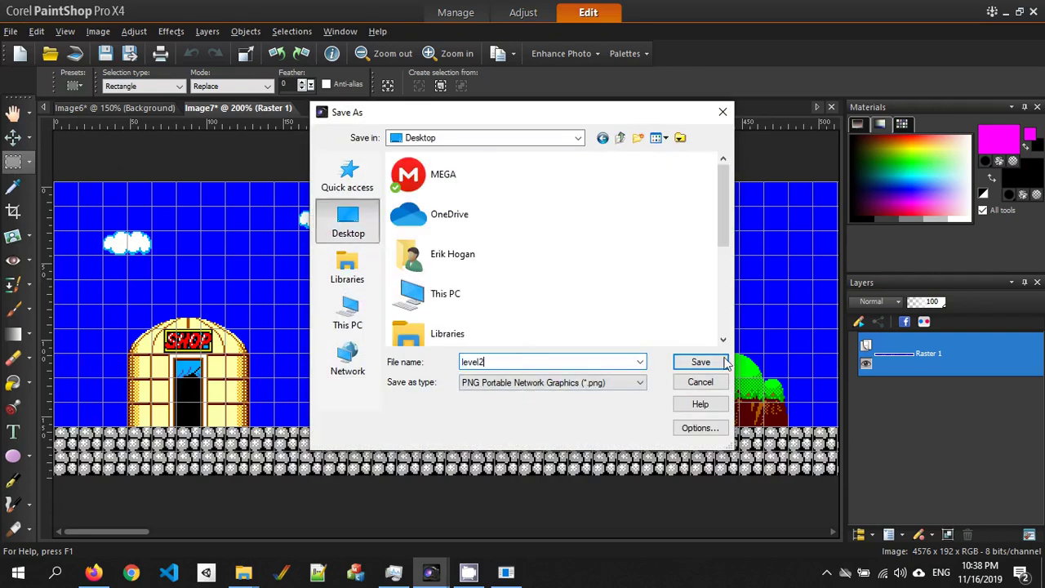
{"action": "left_click", "coordinate": [700, 363]}
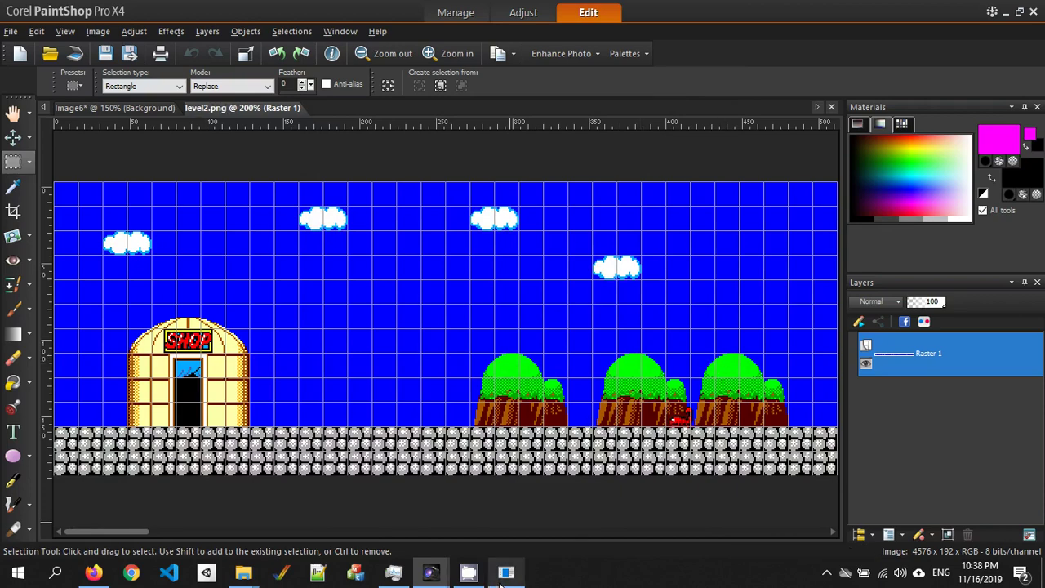
- Import Desktop\level2.png as a new level saved as levels\level2.tmx
{"action": "left_click", "coordinate": [506, 573]}
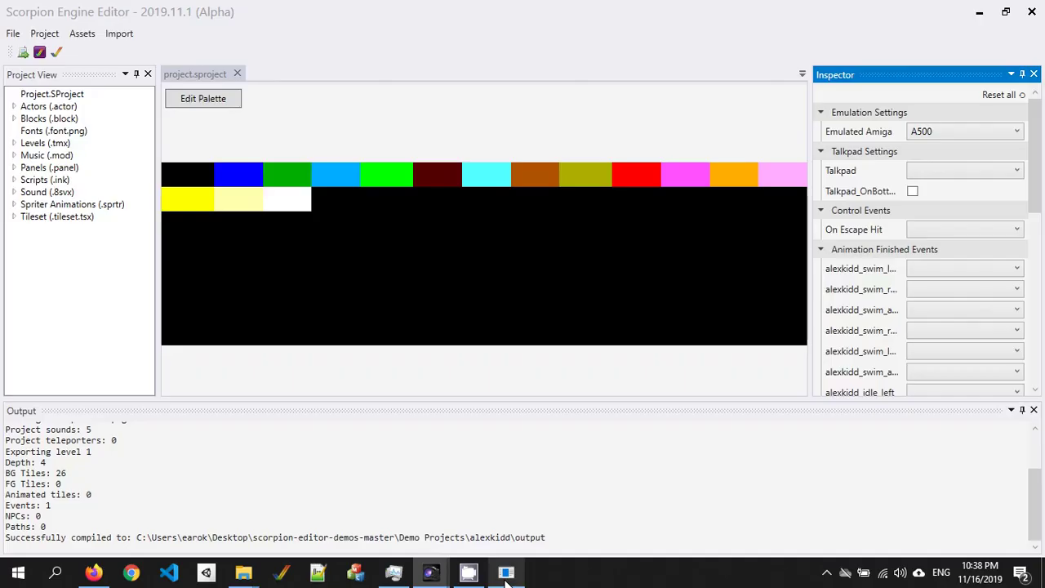
{"action": "left_click", "coordinate": [119, 35]}
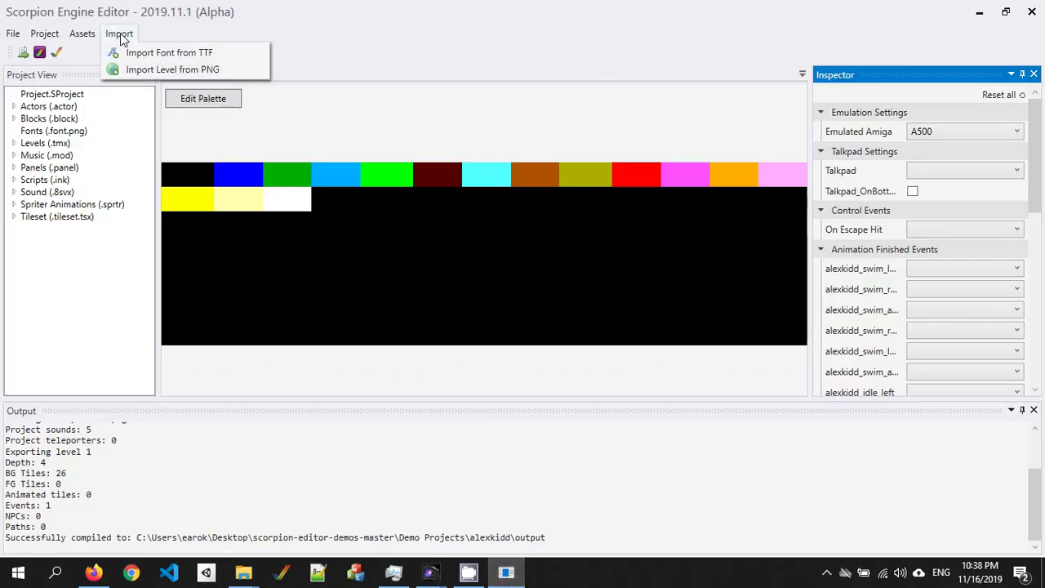
{"action": "left_click", "coordinate": [185, 71]}
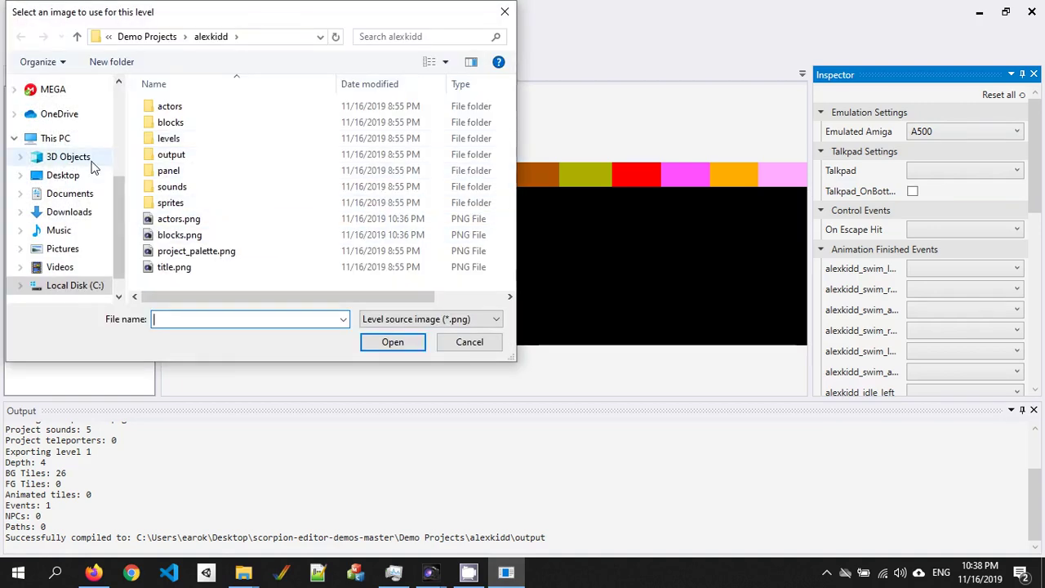
{"action": "left_click", "coordinate": [66, 175]}
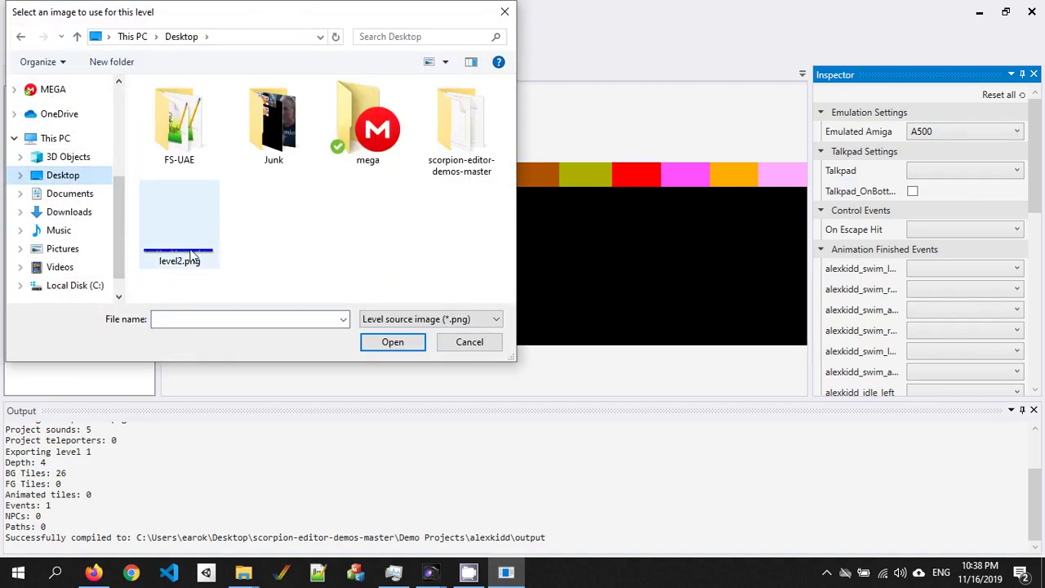
{"action": "double_click", "coordinate": [181, 237]}
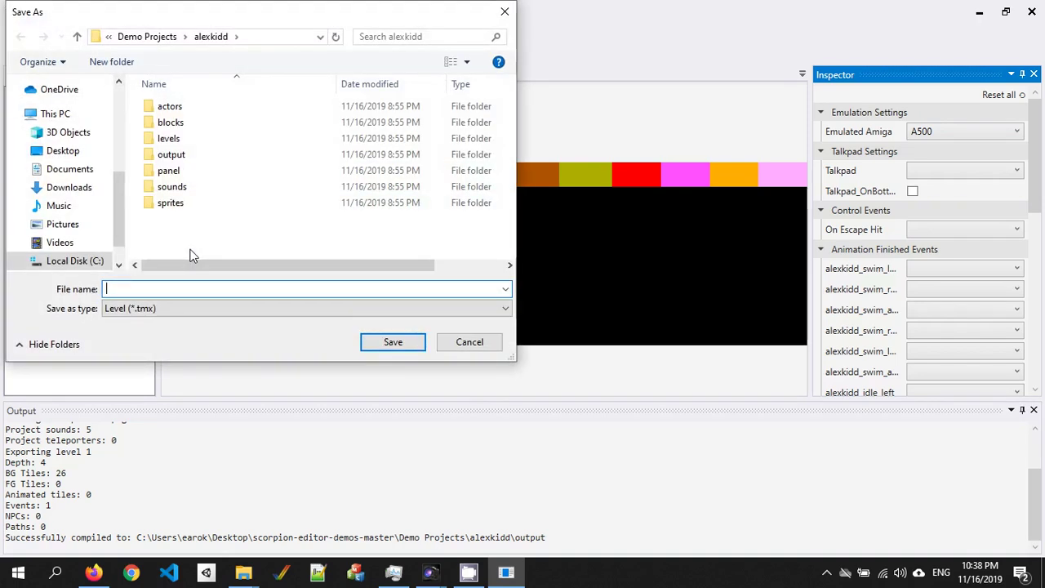
{"action": "double_click", "coordinate": [172, 139]}
{"action": "type", "text": "level2"}
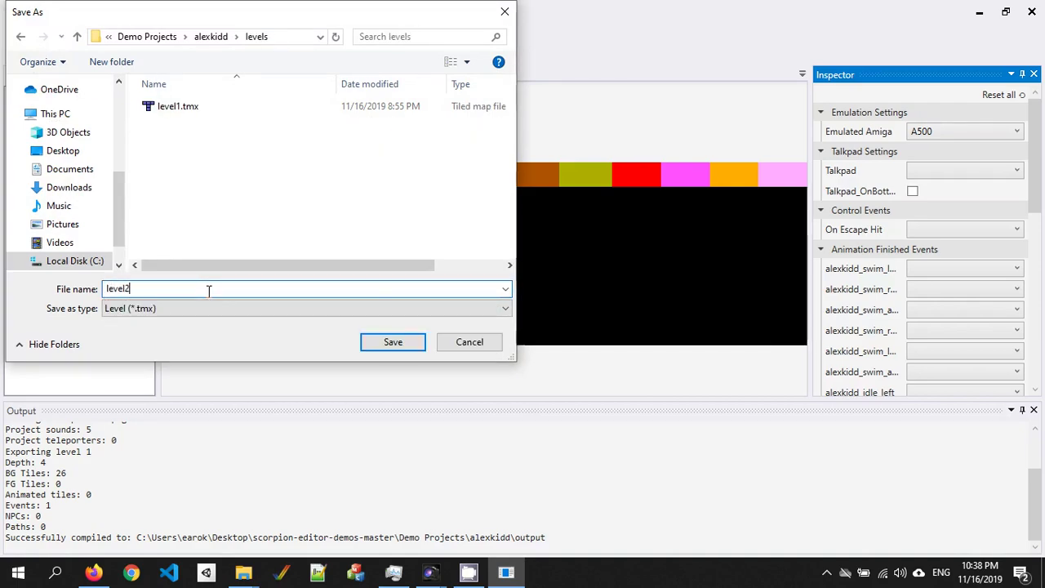
{"action": "key", "text": "Return"}
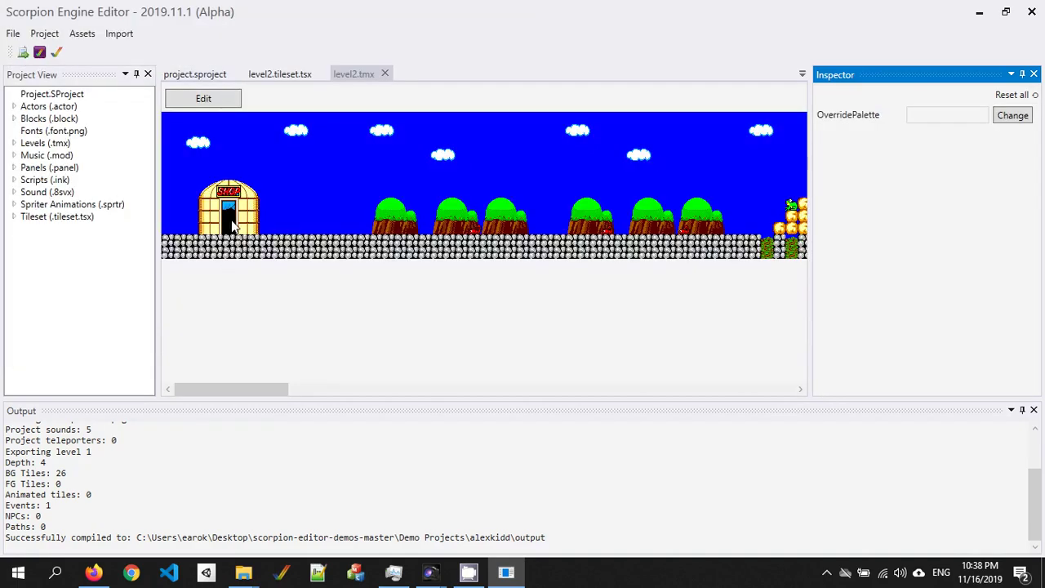
- Look over the generated level2 tileset and level2 map in Tiled
{"action": "left_click", "coordinate": [280, 75]}
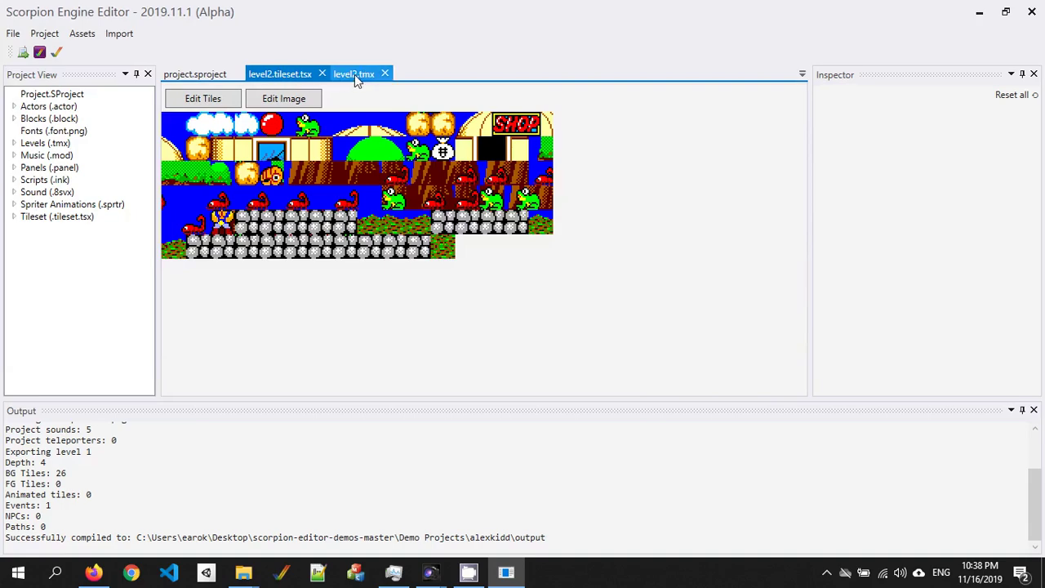
{"action": "left_click", "coordinate": [356, 75]}
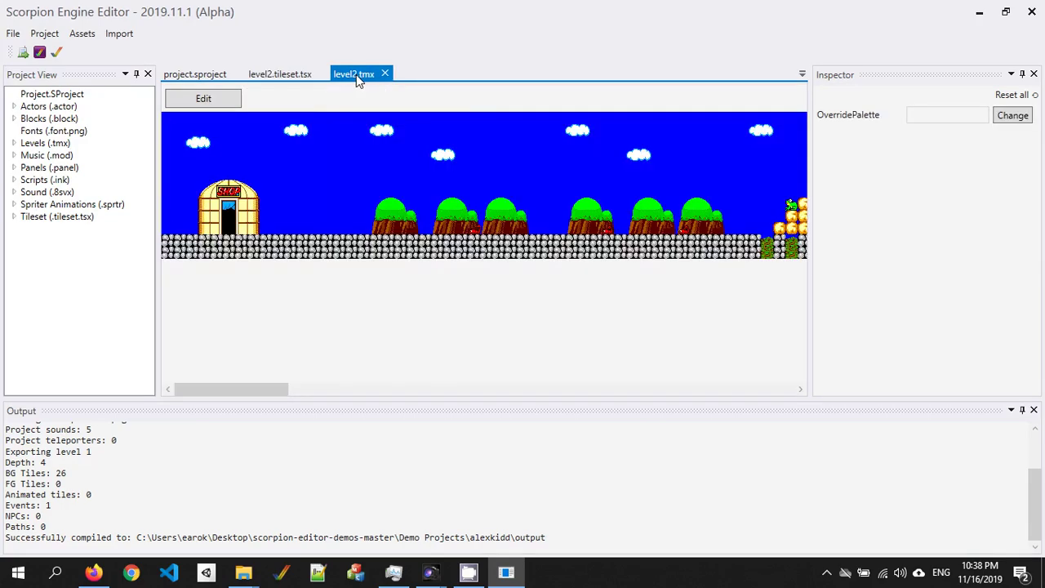
{"action": "left_click_drag", "start_coordinate": [271, 390], "coordinate": [251, 328]}
- Select the gold block, red ball and stone ground tiles in the level2 tileset
{"action": "left_click", "coordinate": [286, 74]}
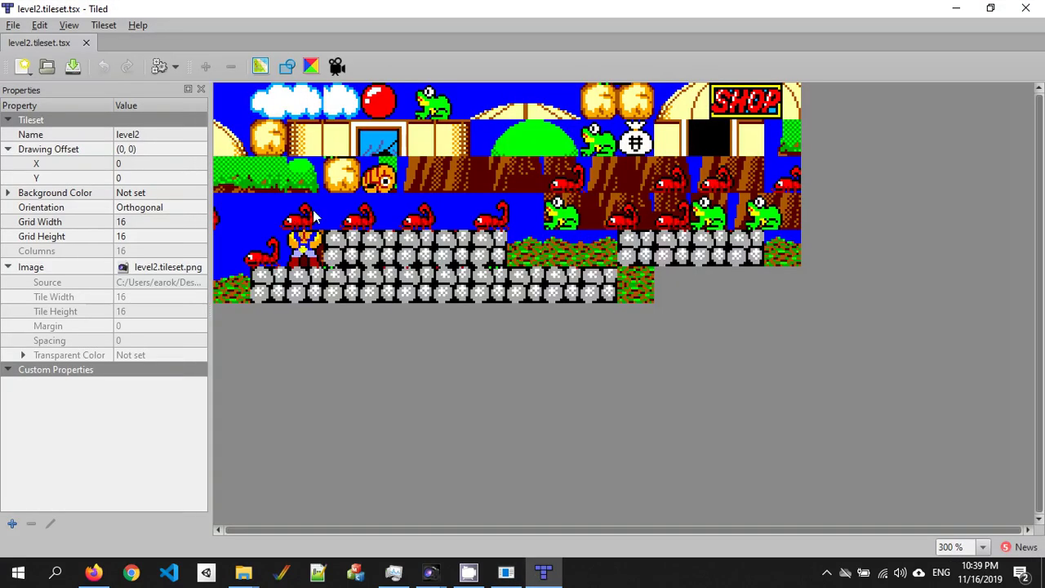
{"action": "left_click", "coordinate": [276, 139]}
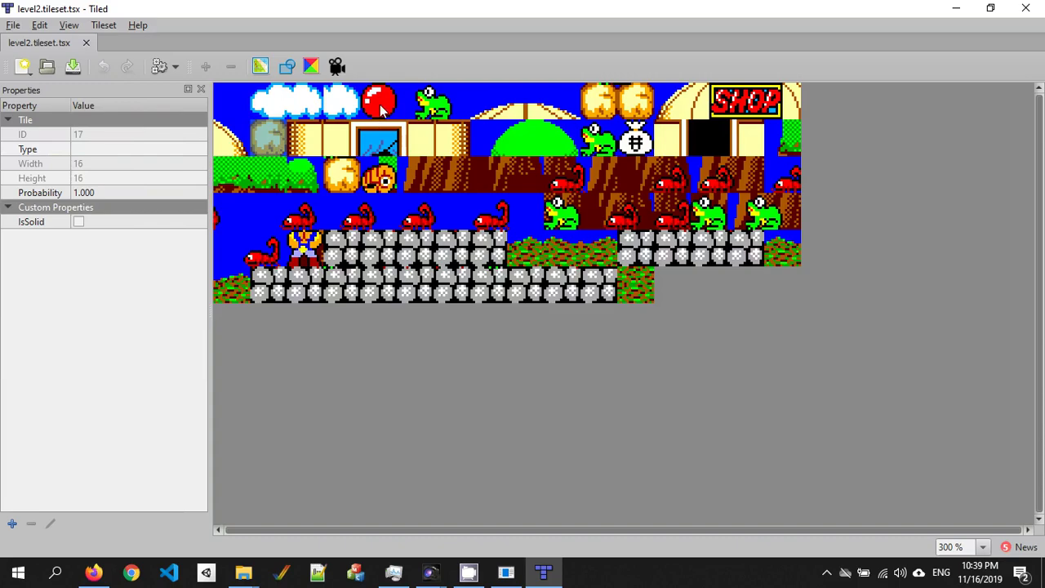
{"action": "left_click", "coordinate": [378, 104], "text": "ctrl"}
{"action": "left_click", "coordinate": [598, 99], "text": "ctrl"}
{"action": "left_click", "coordinate": [635, 100], "text": "ctrl"}
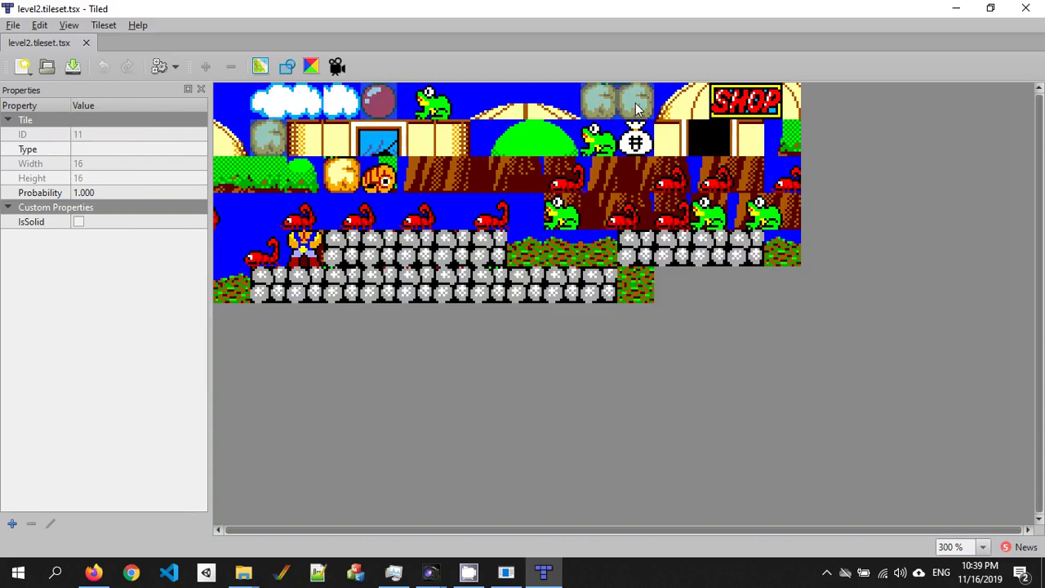
{"action": "left_click", "coordinate": [645, 253], "text": "ctrl"}
{"action": "left_click", "coordinate": [678, 253], "text": "ctrl"}
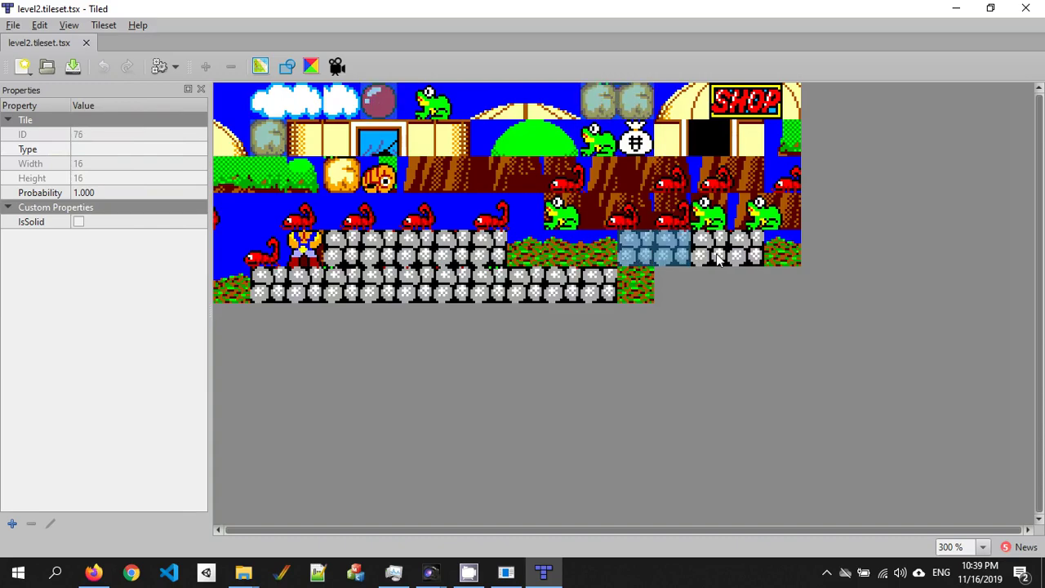
{"action": "left_click", "coordinate": [717, 255], "text": "ctrl"}
{"action": "left_click", "coordinate": [739, 258], "text": "ctrl"}
{"action": "left_click", "coordinate": [598, 287], "text": "ctrl"}
{"action": "left_click", "coordinate": [576, 286], "text": "ctrl"}
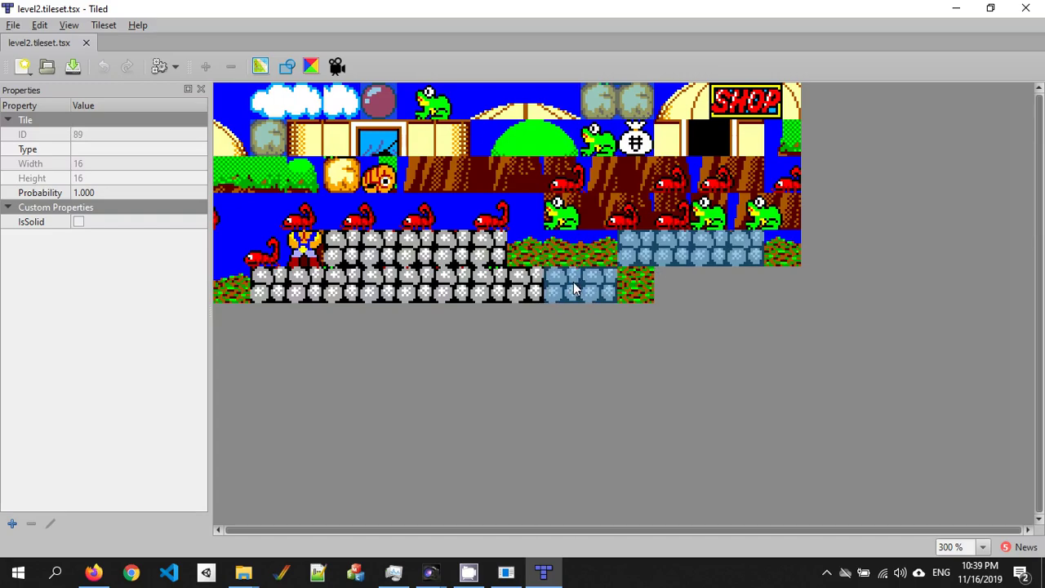
{"action": "left_click_drag", "start_coordinate": [521, 284], "coordinate": [351, 249], "text": "ctrl"}
{"action": "left_click_drag", "start_coordinate": [273, 287], "coordinate": [304, 290], "text": "ctrl"}
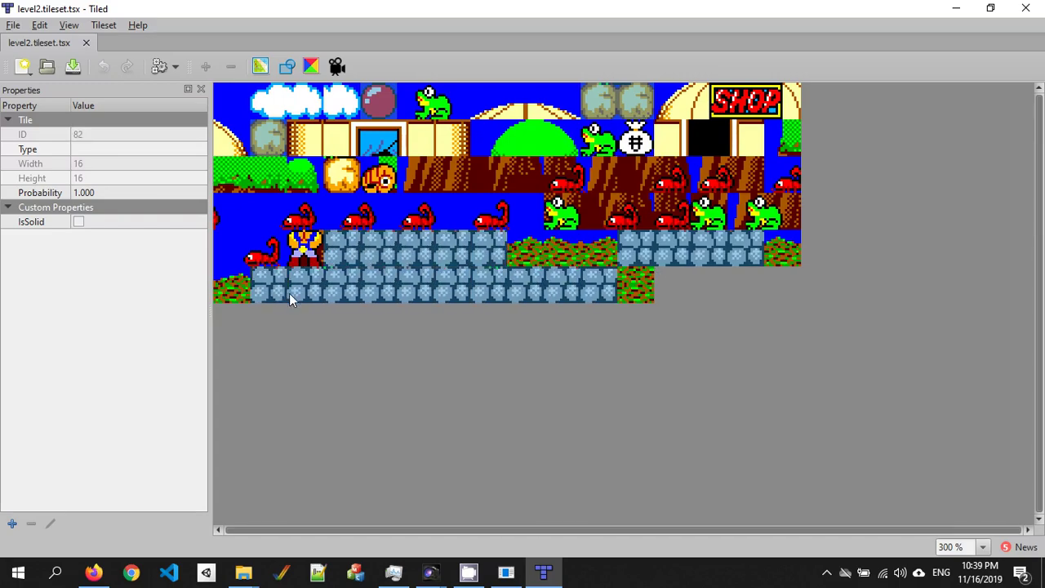
{"action": "left_click", "coordinate": [344, 178], "text": "ctrl"}
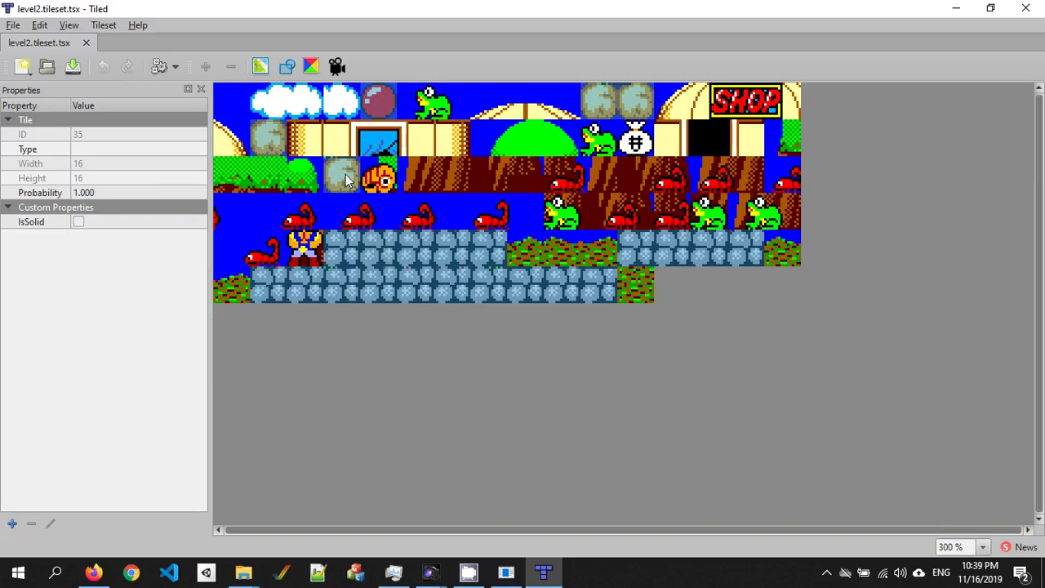
- Tick IsSolid for the selected tiles and save the tileset
{"action": "left_click", "coordinate": [79, 225]}
{"action": "left_click", "coordinate": [78, 224]}
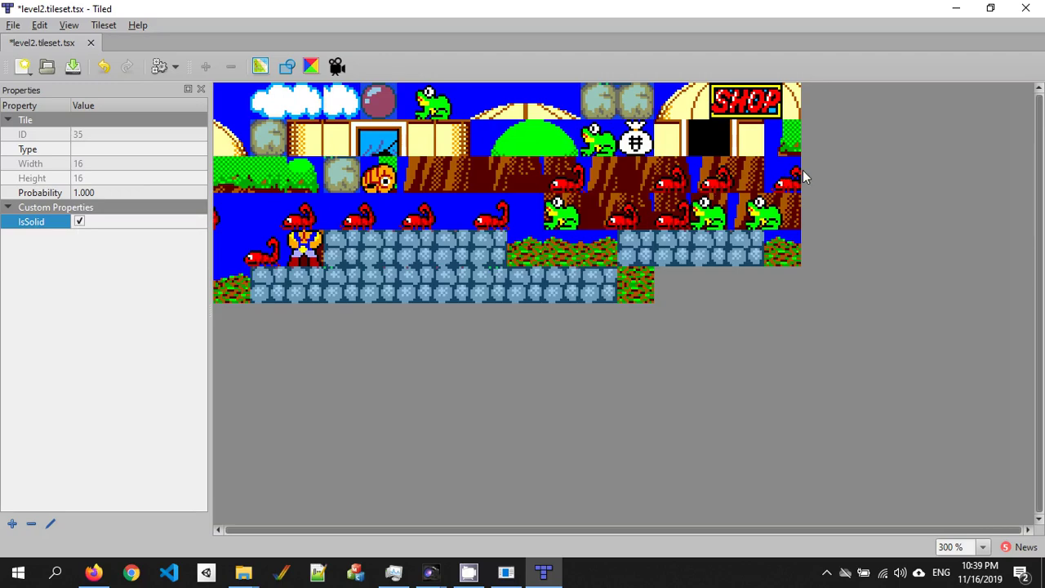
{"action": "left_click", "coordinate": [13, 25]}
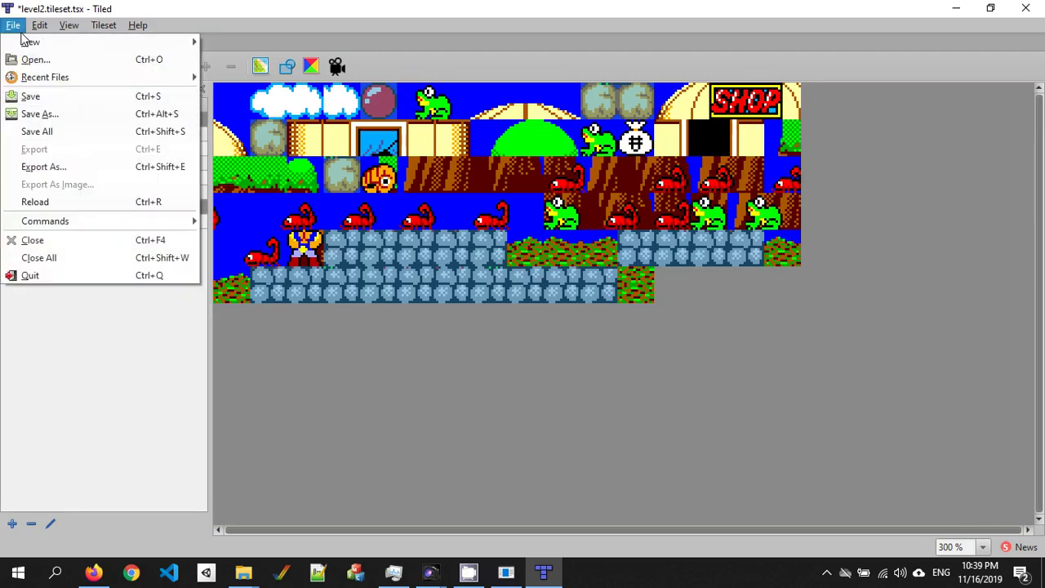
{"action": "left_click", "coordinate": [50, 98]}
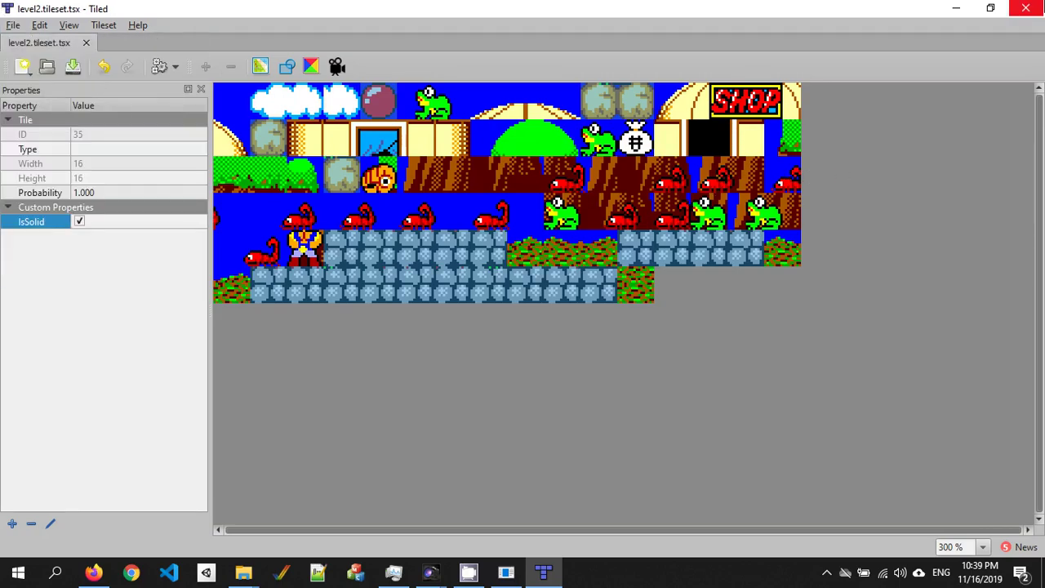
- Close Tiled and open level2.tmx for editing from Scorpion Engine Editor
{"action": "left_click", "coordinate": [1026, 9]}
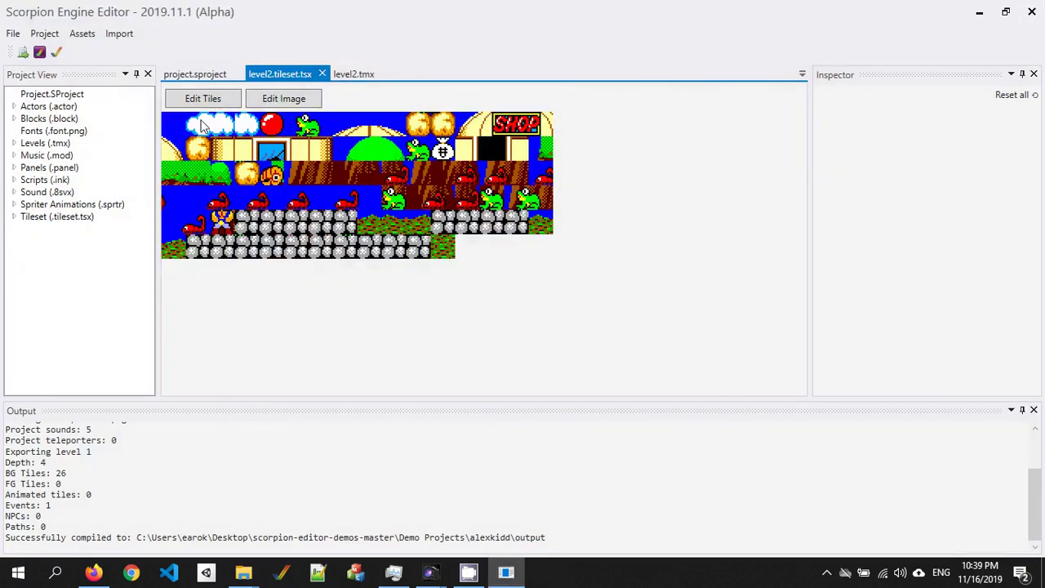
{"action": "left_click", "coordinate": [351, 76]}
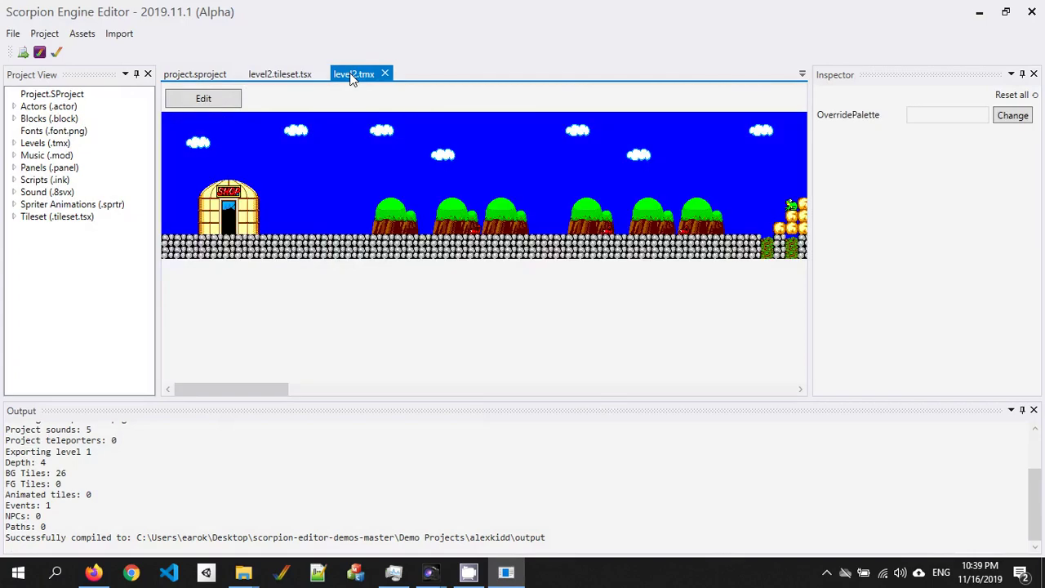
{"action": "left_click", "coordinate": [214, 103]}
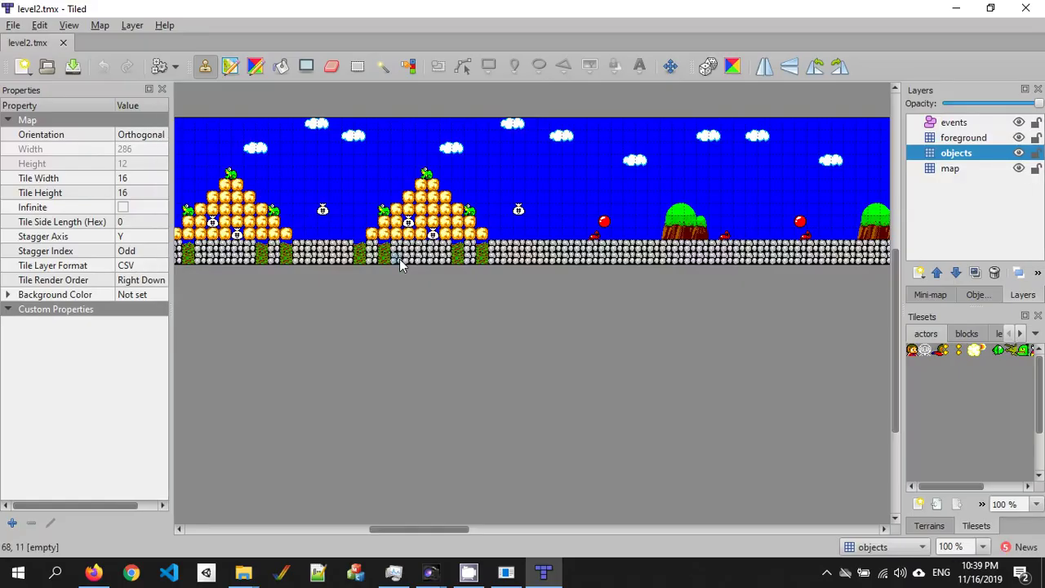
- Widen the layers and tilesets panels and bring up the actors tileset
{"action": "left_click_drag", "start_coordinate": [448, 529], "coordinate": [318, 516]}
{"action": "left_click_drag", "start_coordinate": [899, 377], "coordinate": [821, 384]}
{"action": "left_click_drag", "start_coordinate": [243, 532], "coordinate": [279, 538]}
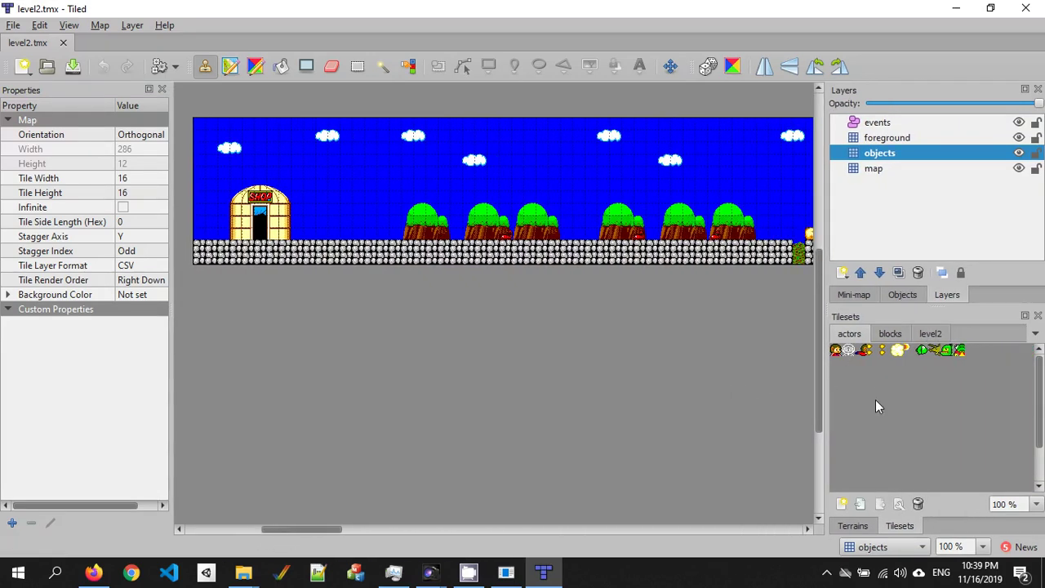
{"action": "left_click", "coordinate": [932, 334]}
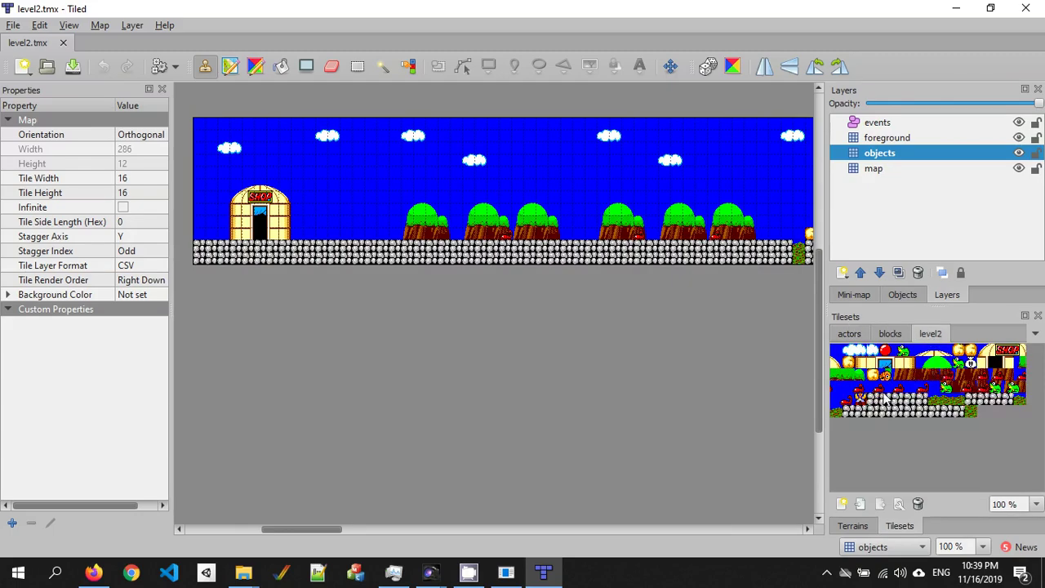
{"action": "left_click", "coordinate": [850, 336]}
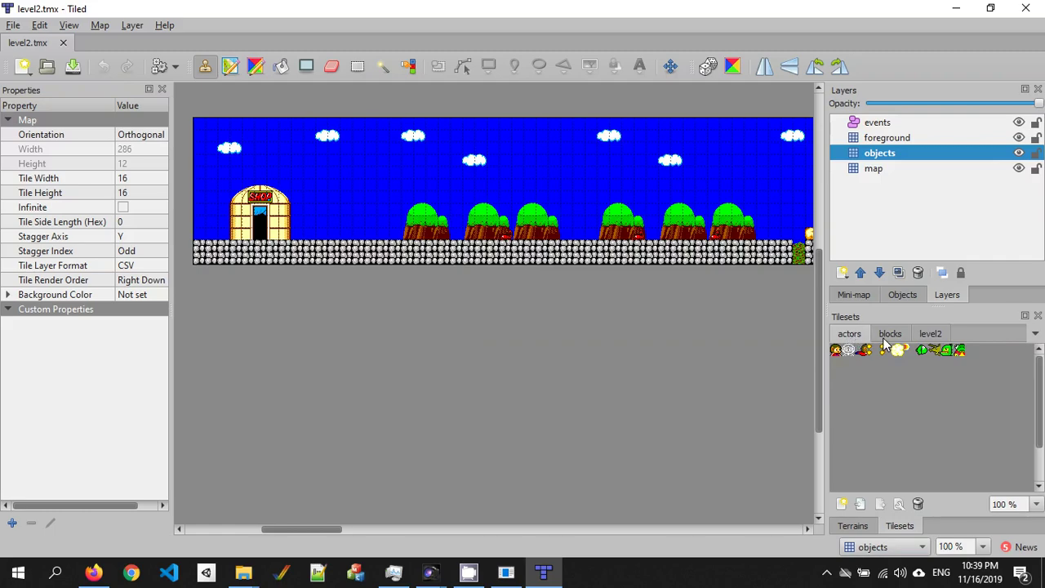
{"action": "left_click", "coordinate": [888, 336]}
{"action": "left_click", "coordinate": [863, 338]}
- Stamp the Alex Kidd actor just left of the shop and save level2
{"action": "left_click", "coordinate": [836, 350]}
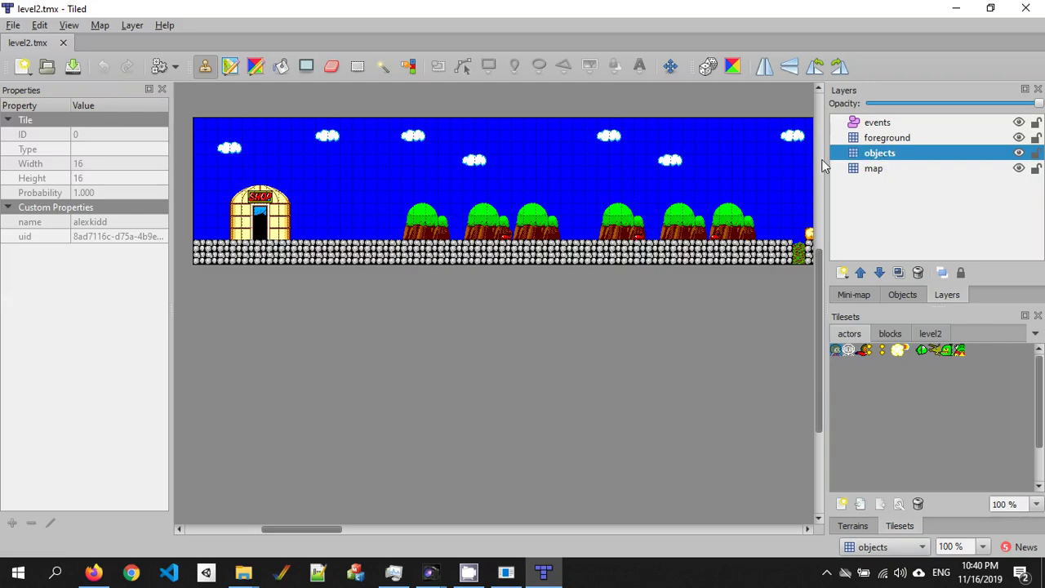
{"action": "left_click", "coordinate": [214, 235]}
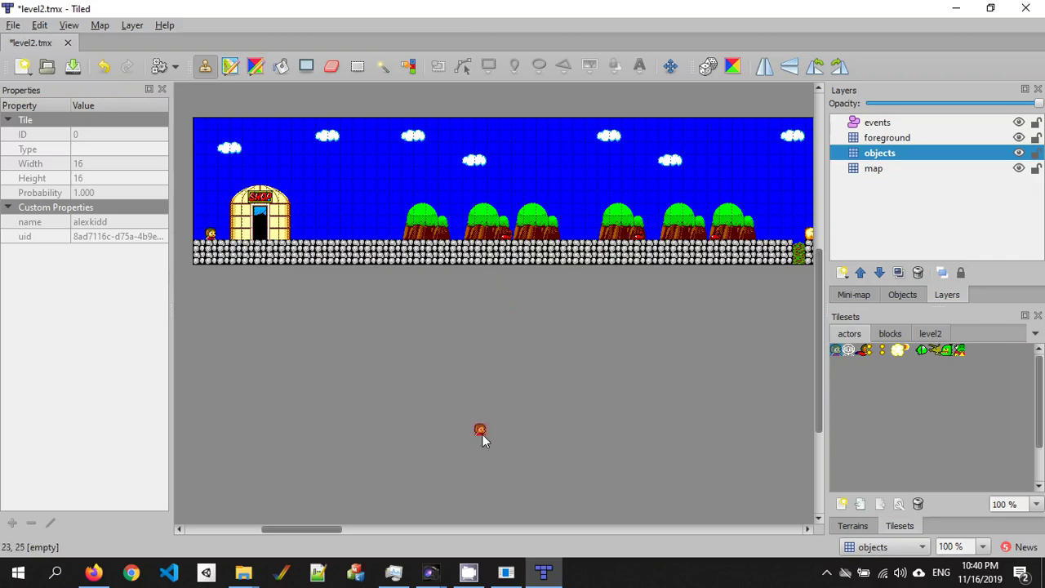
{"action": "left_click", "coordinate": [13, 26]}
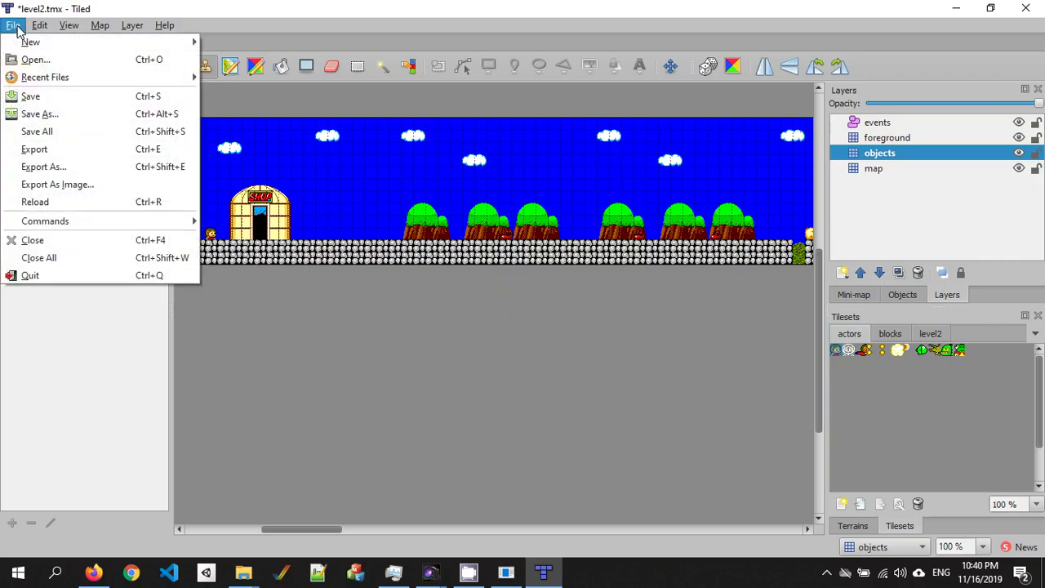
{"action": "left_click", "coordinate": [61, 101]}
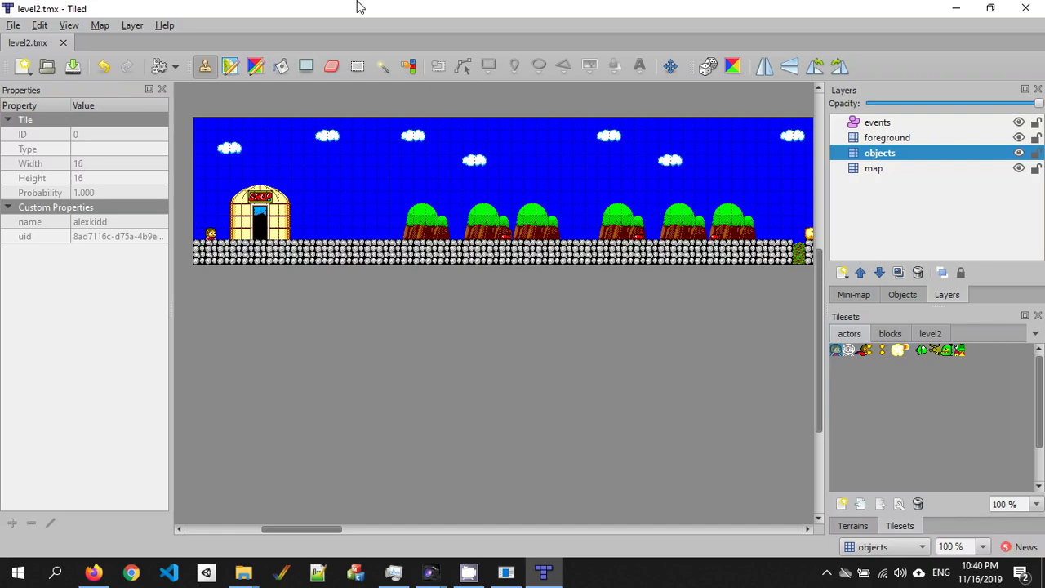
- Close Tiled and open the project.ink script from the Scripts group
{"action": "left_click", "coordinate": [1026, 8]}
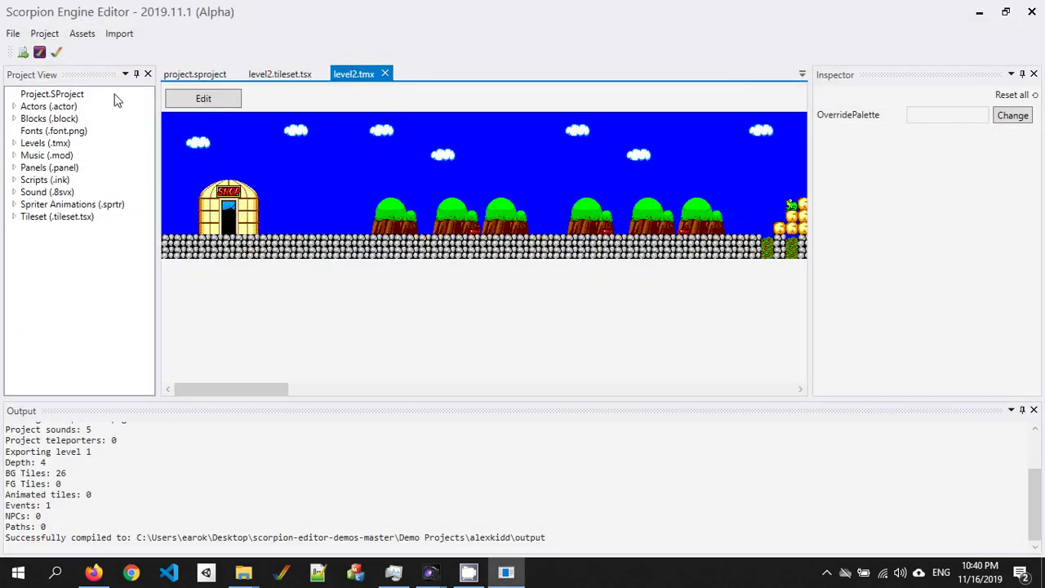
{"action": "left_click", "coordinate": [13, 181]}
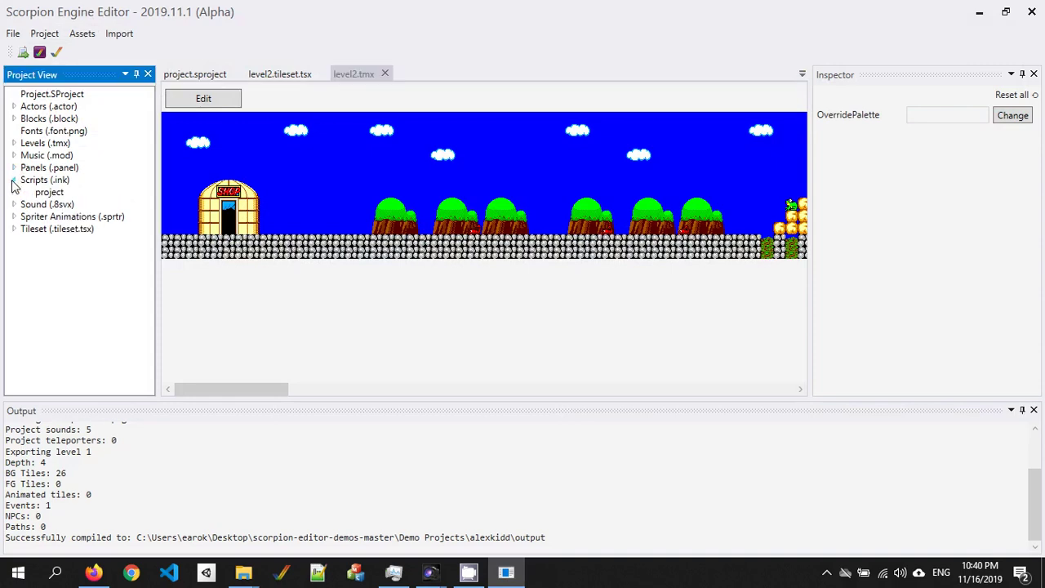
{"action": "double_click", "coordinate": [54, 193]}
{"action": "scroll", "coordinate": [339, 168], "scroll_direction": "down", "scroll_amount": 1}
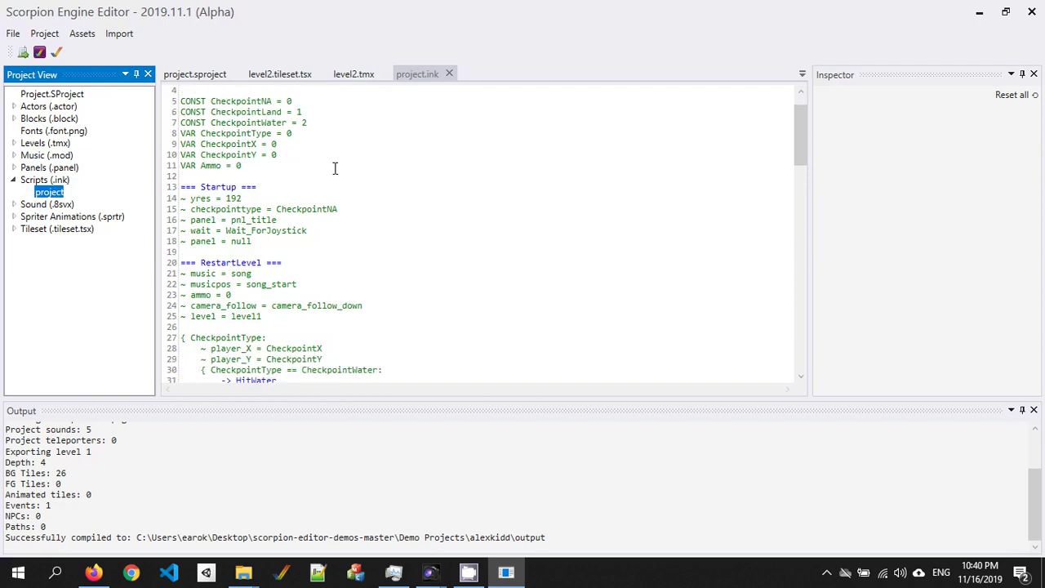
{"action": "scroll", "coordinate": [262, 186], "scroll_direction": "down", "scroll_amount": 2}
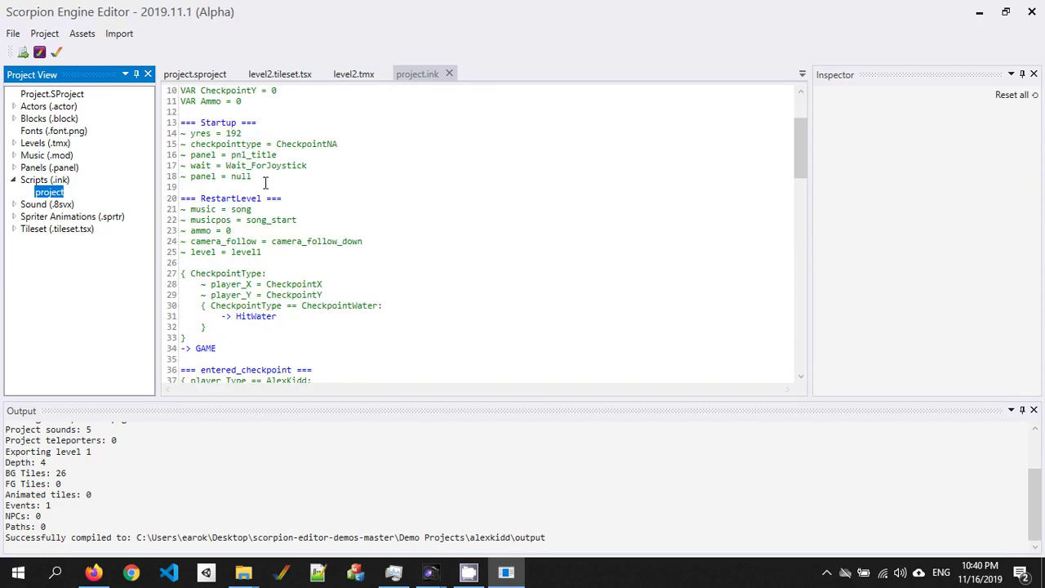
- Change the RestartLevel line from '~ level = level1' to '~ level = level2'
{"action": "left_click", "coordinate": [289, 254]}
{"action": "left_click_drag", "start_coordinate": [289, 254], "coordinate": [166, 254]}
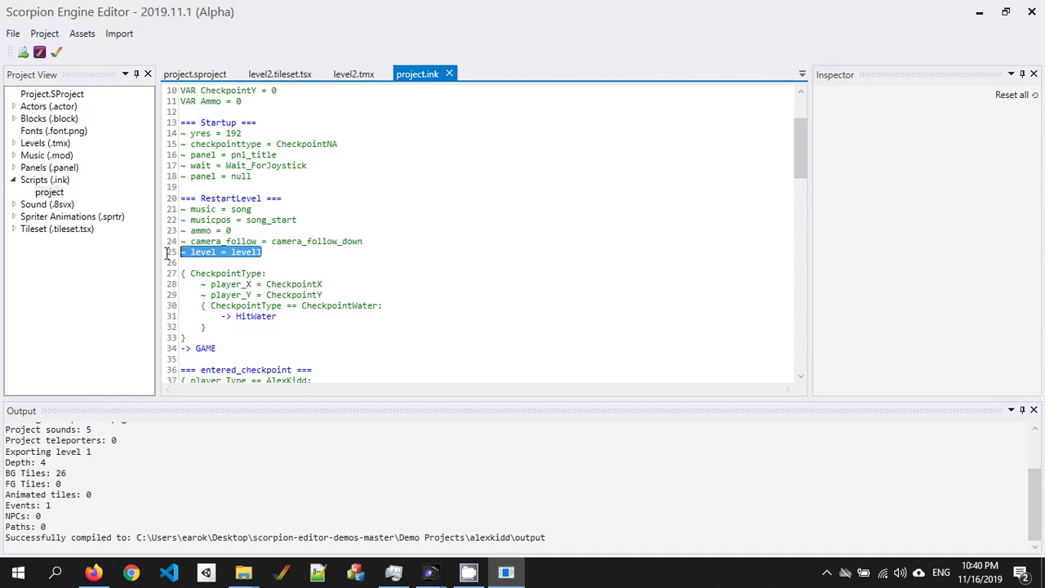
{"action": "double_click", "coordinate": [249, 254]}
{"action": "key", "text": "BackSpace"}
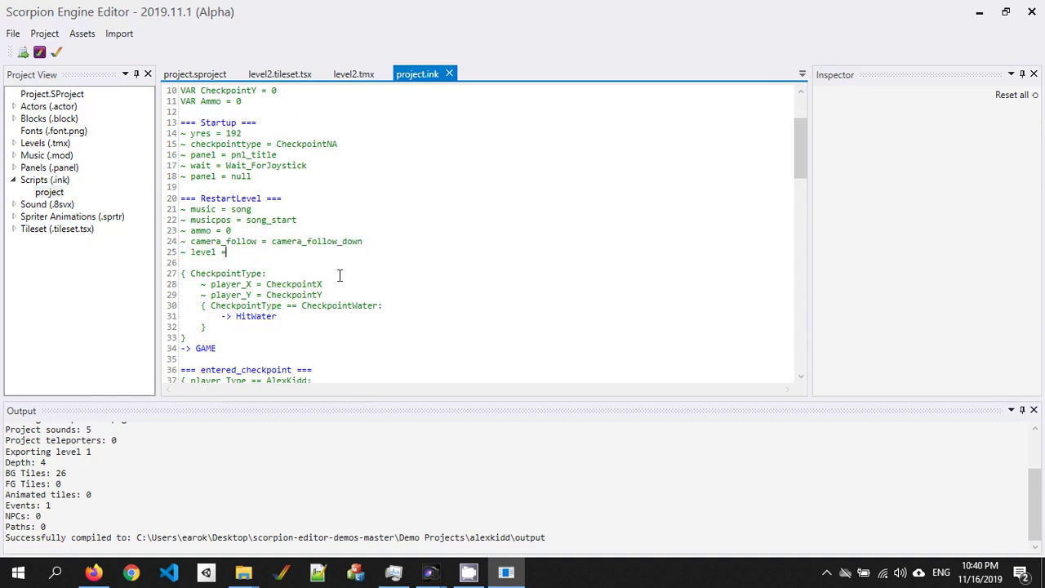
{"action": "type", "text": "level"}
{"action": "key", "text": "Down"}
{"action": "key", "text": "Down"}
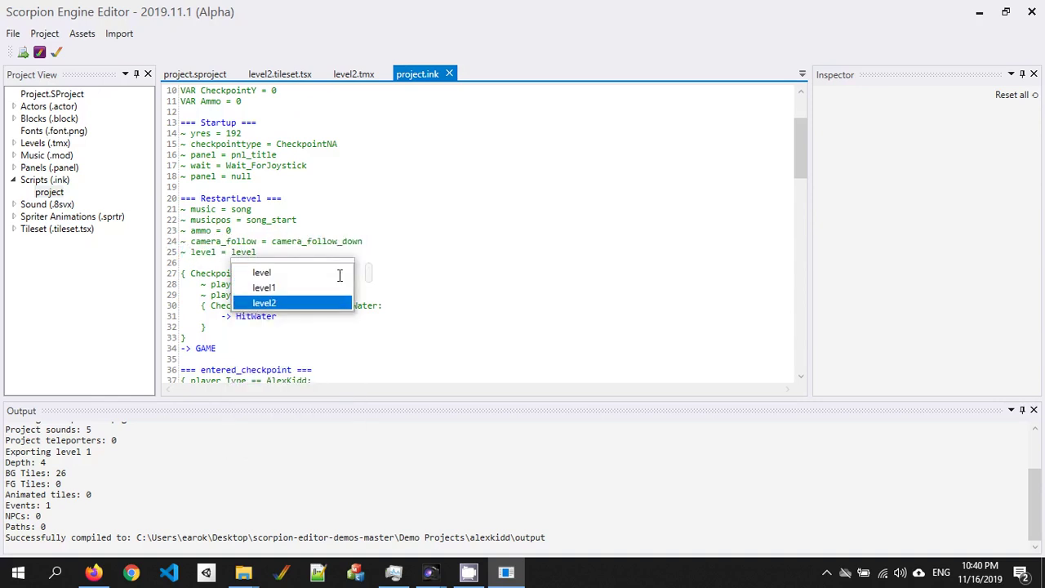
{"action": "key", "text": "Return"}
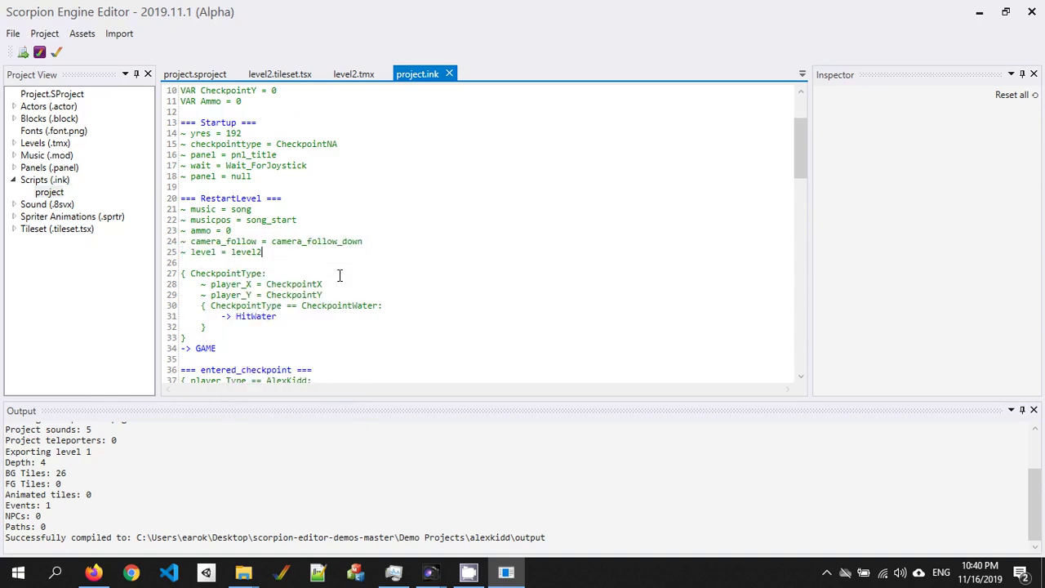
- Compile and run the game in FS-UAE, walking Alex Kidd right past the shop
{"action": "left_click", "coordinate": [40, 54]}
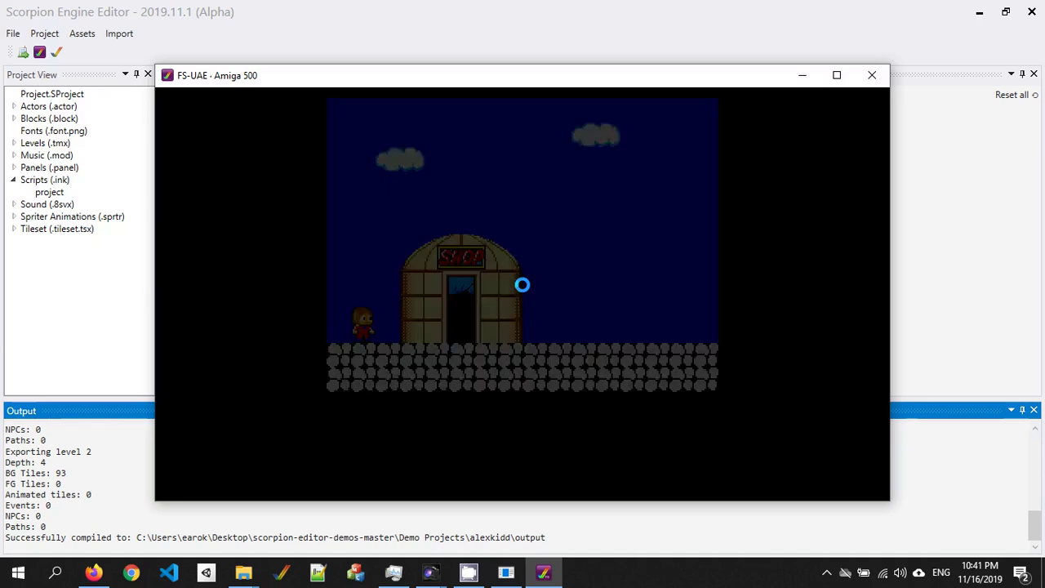
{"action": "key", "text": "Right"}
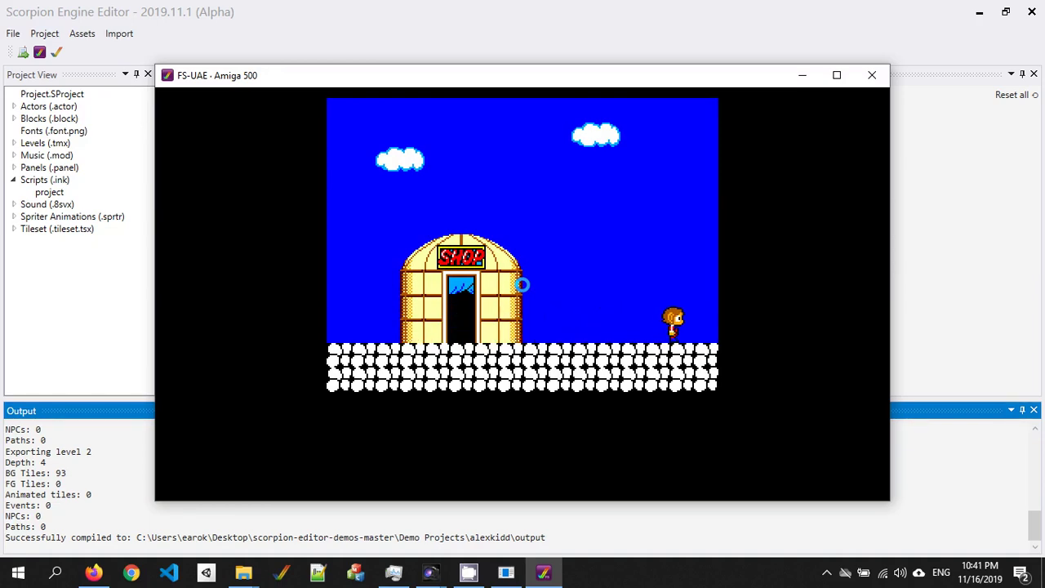
{"action": "key", "text": "Left"}
{"action": "key", "text": "Left"}
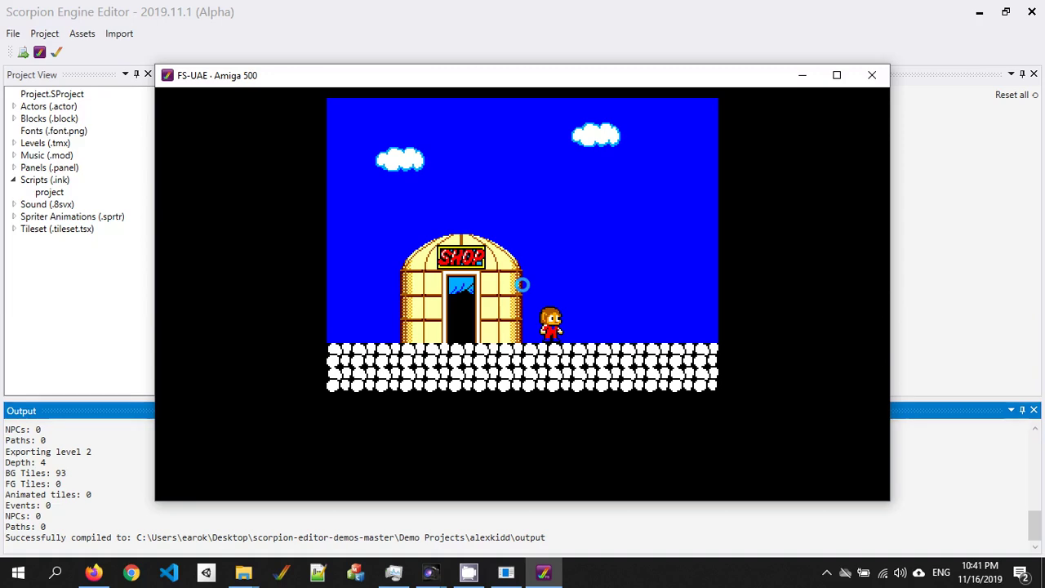
- Close the emulator and prefix '~ camera_follow = camera_follow_down' with // to comment it out
{"action": "key", "text": "alt+F4"}
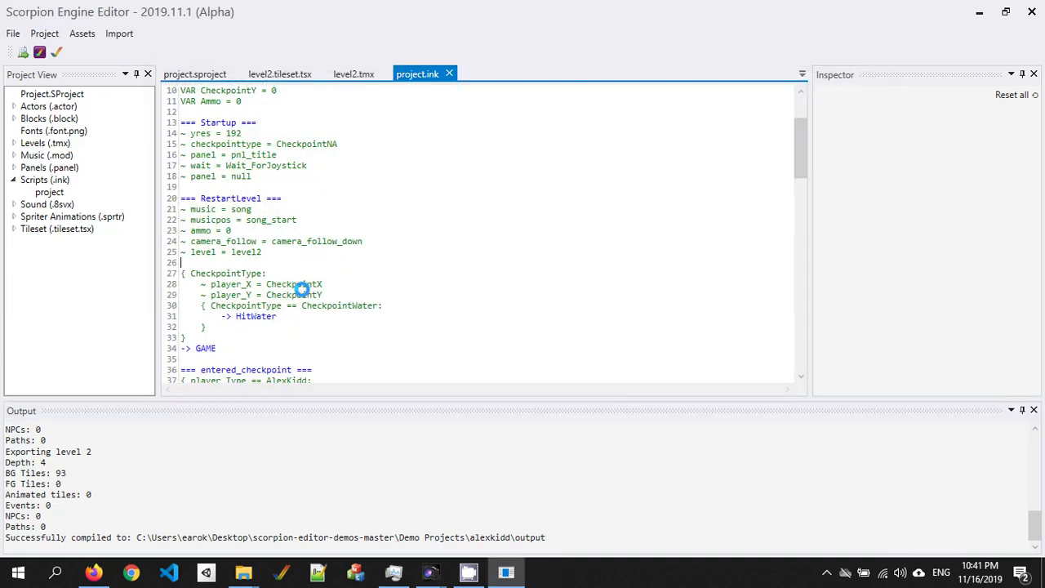
{"action": "scroll", "coordinate": [349, 267], "scroll_direction": "up", "scroll_amount": 3}
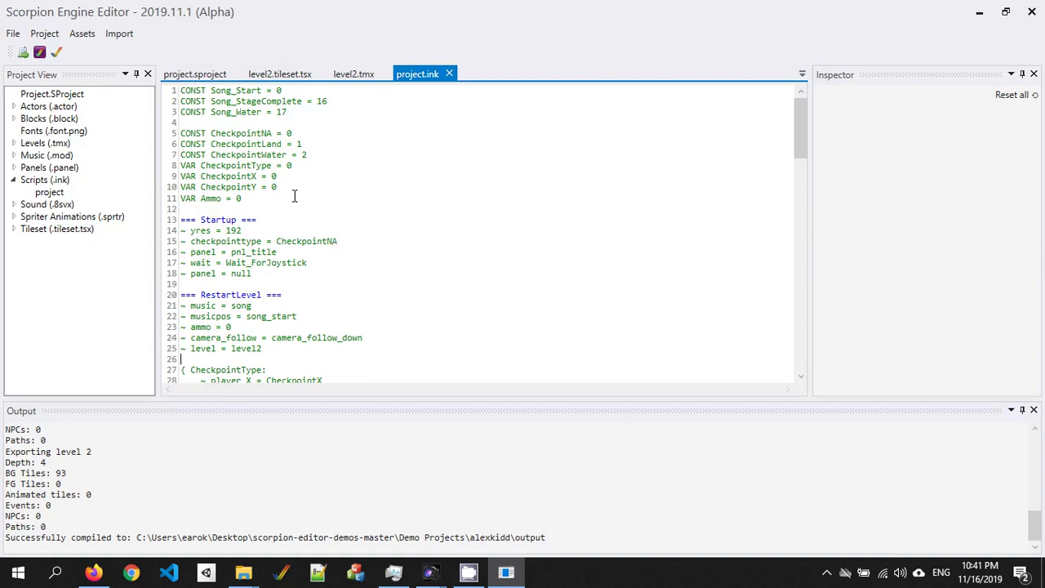
{"action": "scroll", "coordinate": [310, 204], "scroll_direction": "down", "scroll_amount": 2}
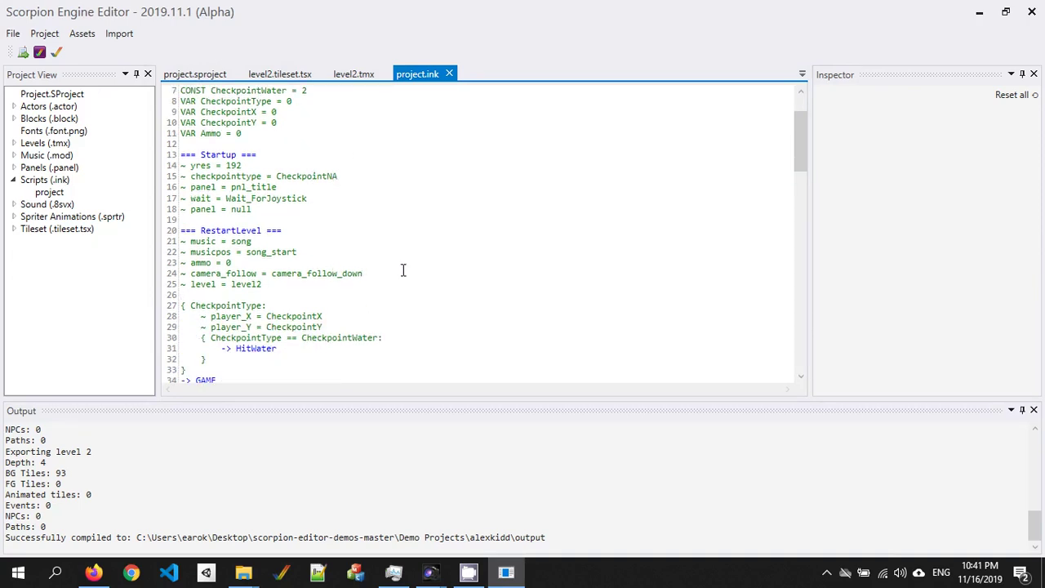
{"action": "key", "text": "Home"}
{"action": "type", "text": "//"}
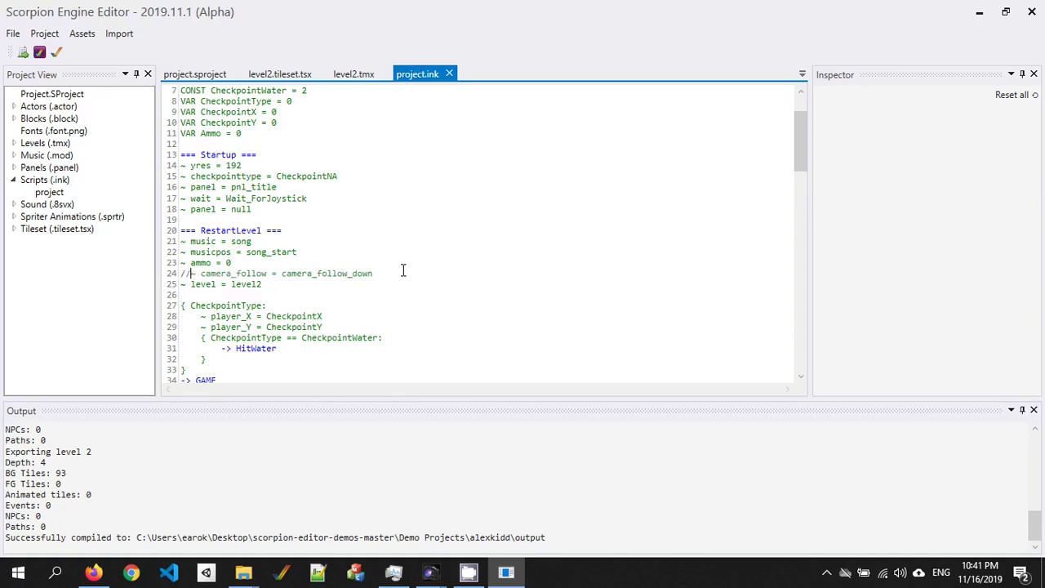
{"action": "left_click_drag", "start_coordinate": [389, 271], "coordinate": [173, 274]}
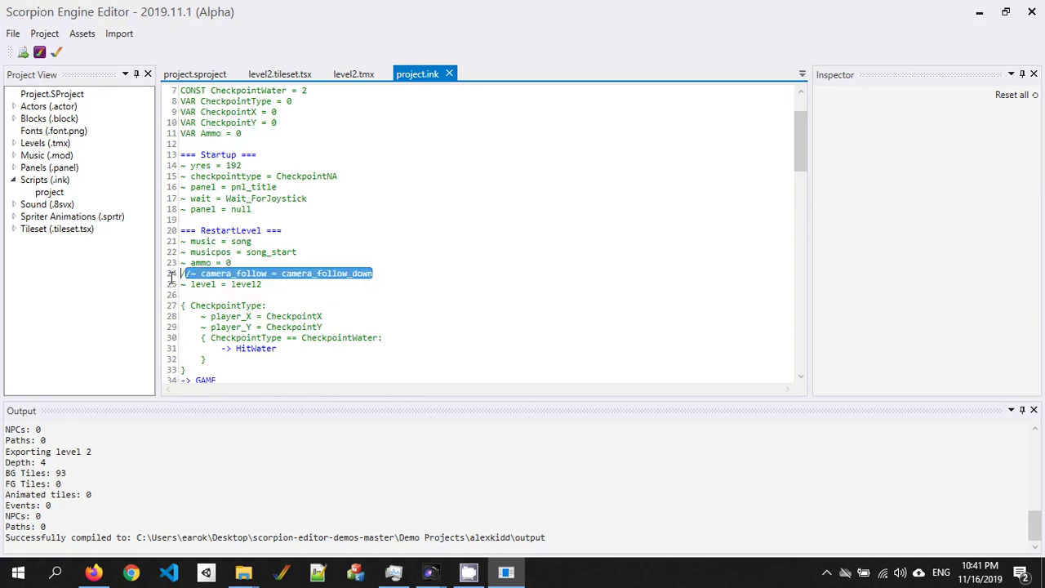
{"action": "left_click", "coordinate": [233, 275]}
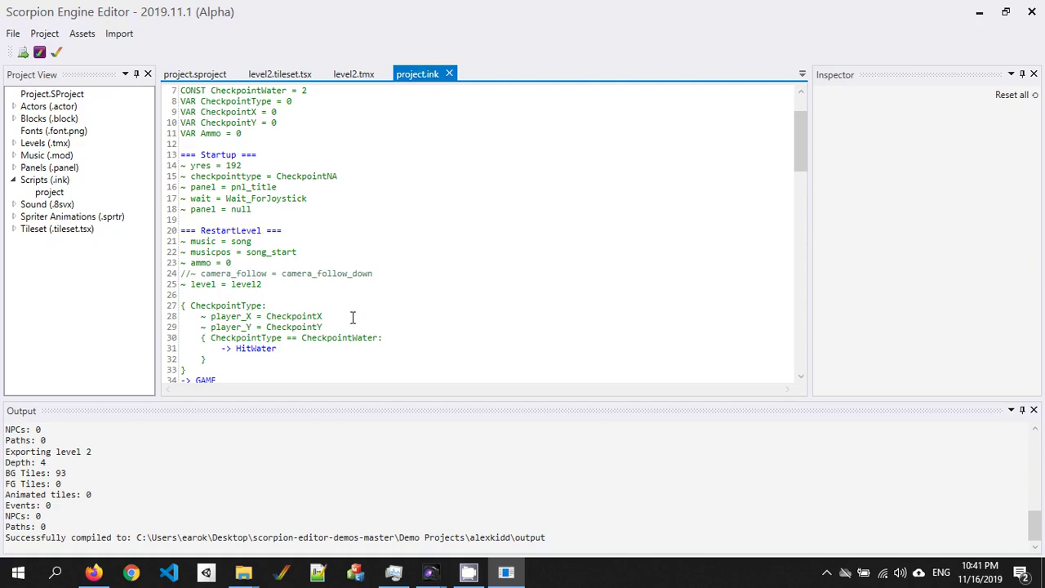
{"action": "left_click", "coordinate": [391, 272]}
- Rerun the game and walk Alex right, jumping the trees and climbing the rock pyramid
{"action": "left_click", "coordinate": [39, 53]}
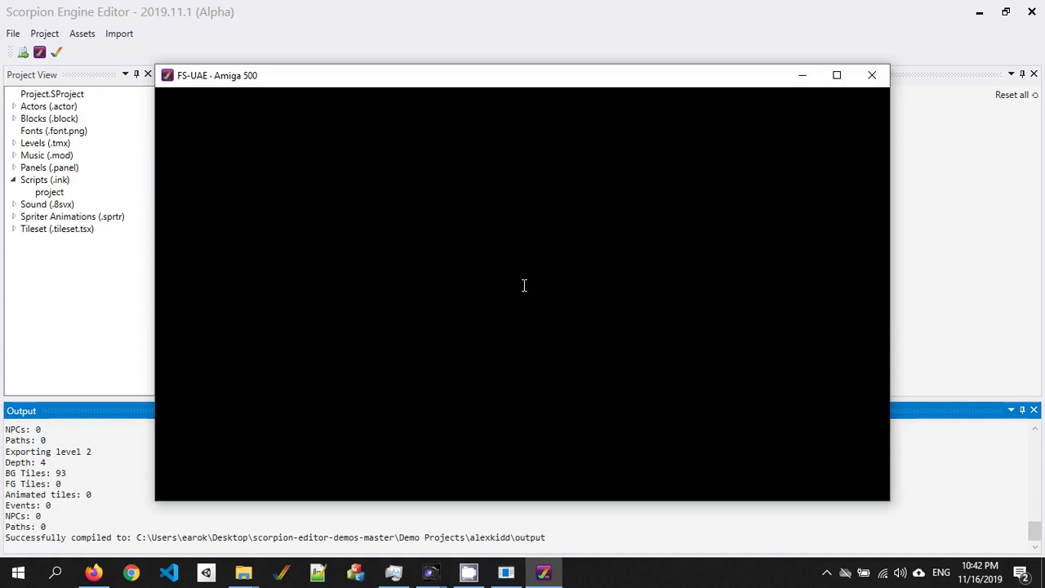
{"action": "key", "text": "Right"}
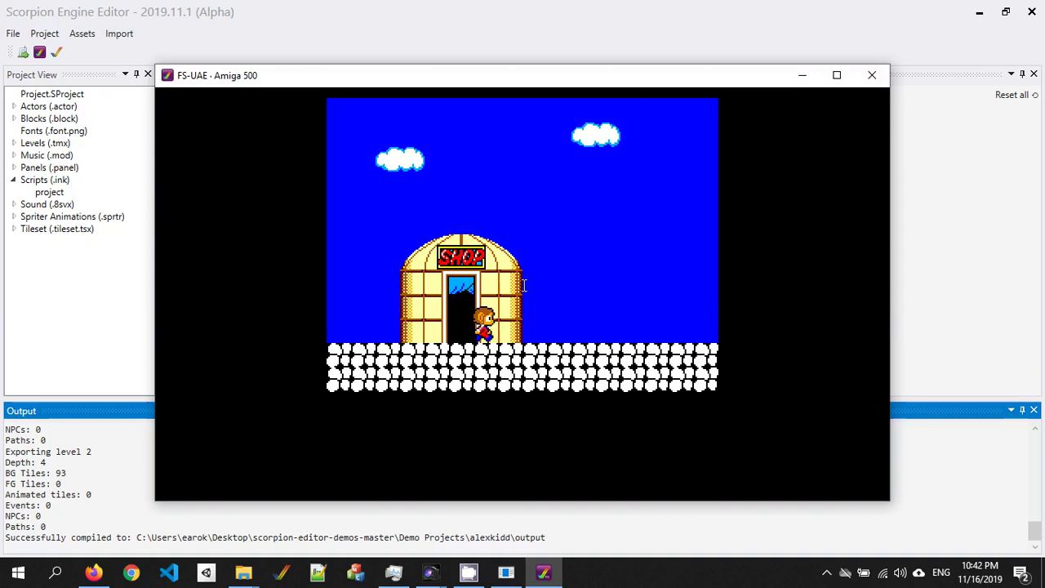
{"action": "key", "text": "Right"}
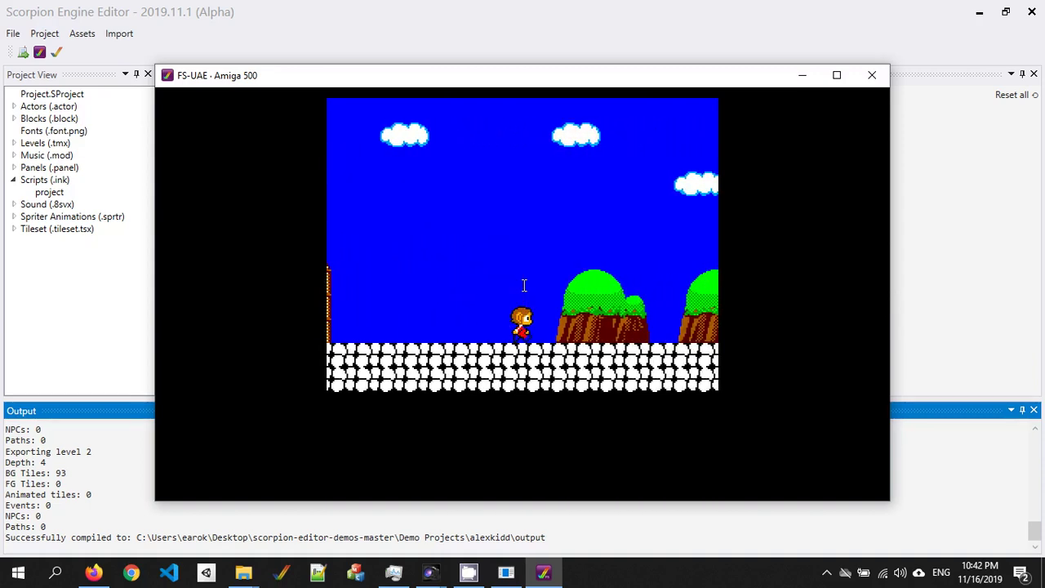
{"action": "key", "text": "Right"}
{"action": "key", "text": "Up"}
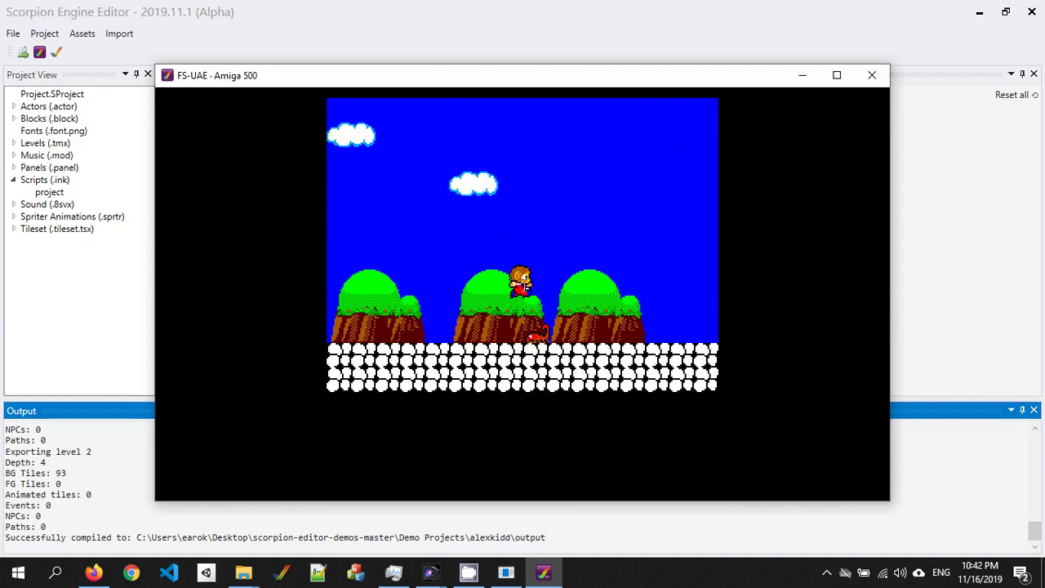
{"action": "key", "text": "Right"}
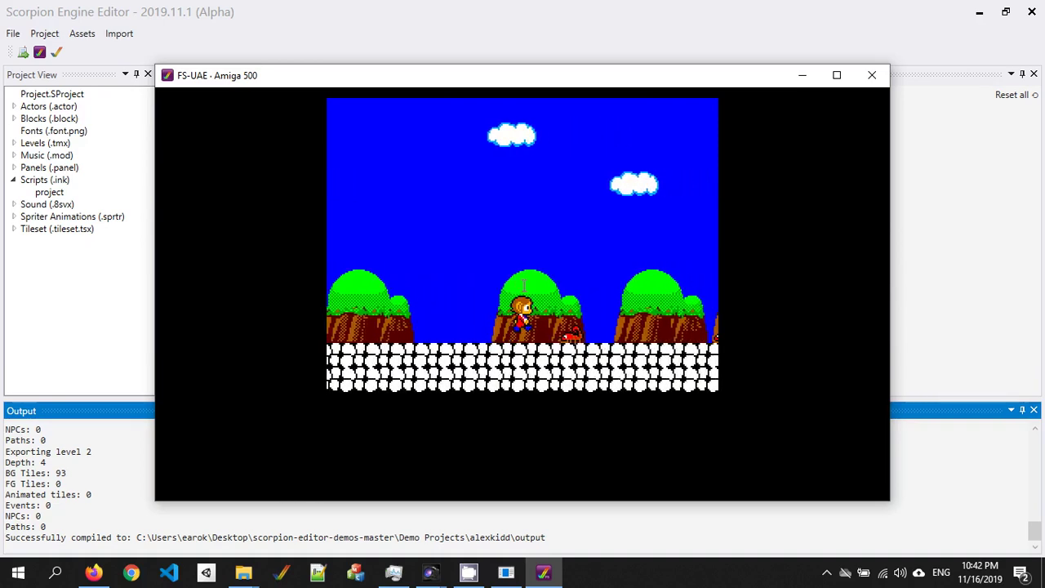
{"action": "key", "text": "Right"}
{"action": "key", "text": "Up"}
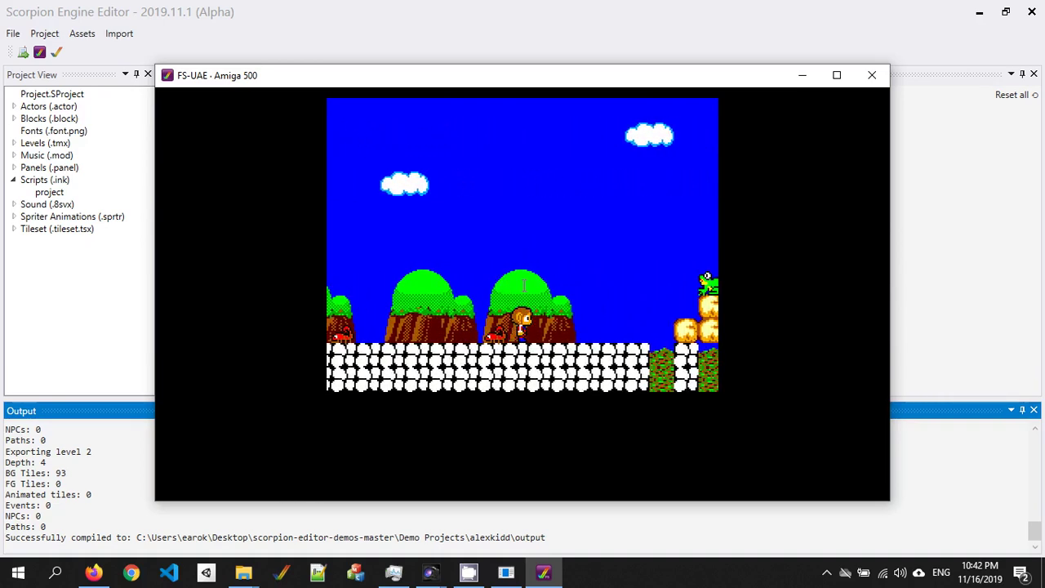
{"action": "key", "text": "Right"}
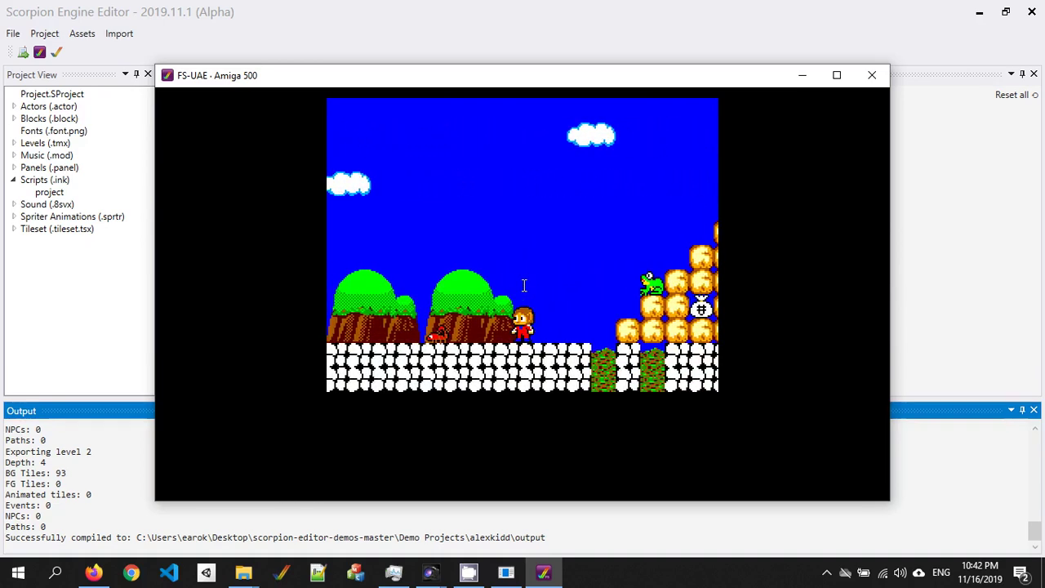
{"action": "key", "text": "Right"}
{"action": "key", "text": "Up"}
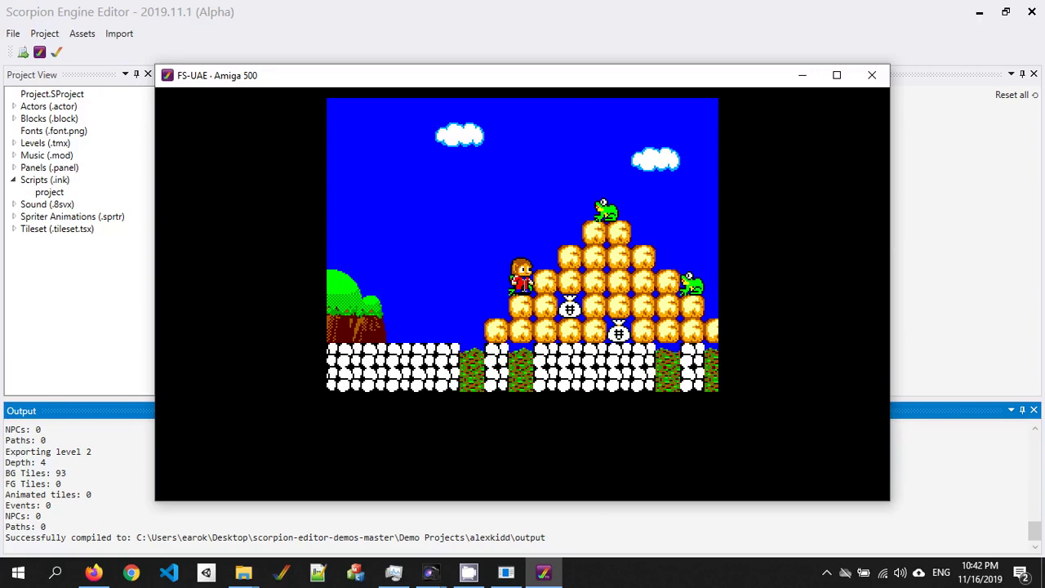
- Run Alex back and forth, drop him into the ground gap, and close FS-UAE
{"action": "key", "text": "Left"}
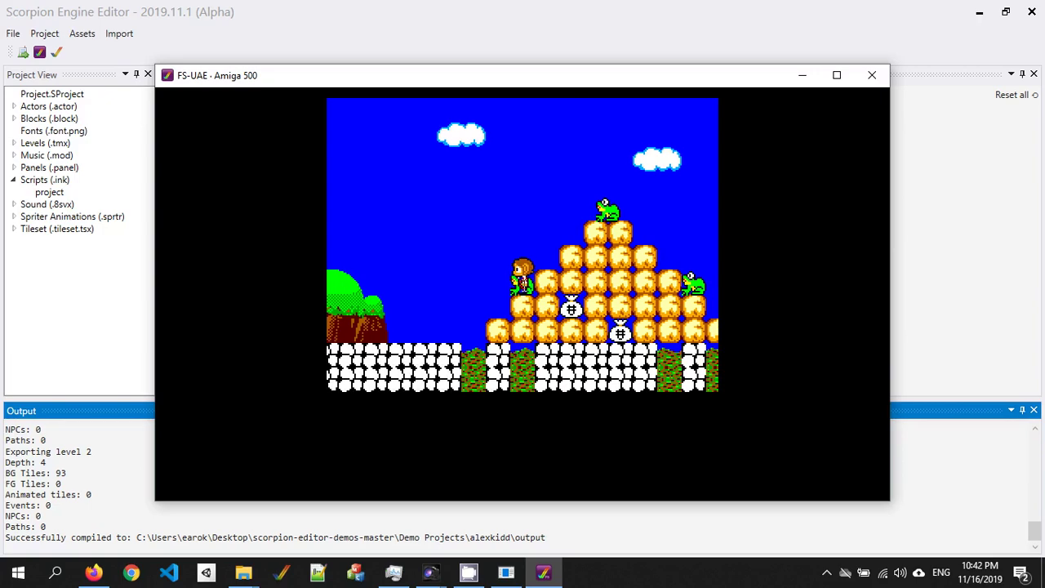
{"action": "key", "text": "Right"}
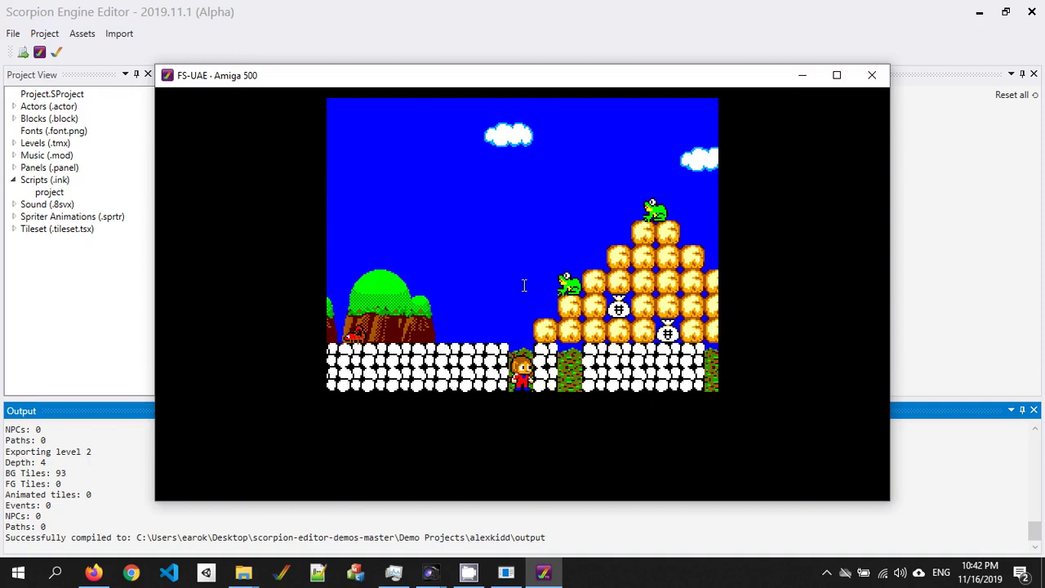
{"action": "key", "text": "Left"}
{"action": "key", "text": "Right"}
{"action": "key", "text": "alt+F4"}
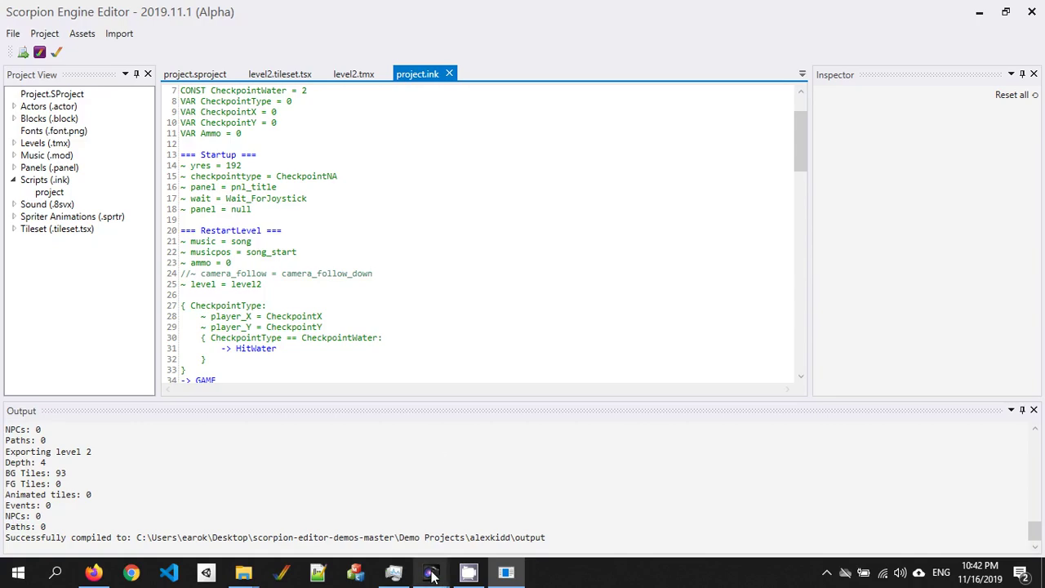
- In level2.png, zoom to the ground gap and delete one selected grass tile
{"action": "mouse_move", "coordinate": [431, 571]}
{"action": "left_click", "coordinate": [488, 506]}
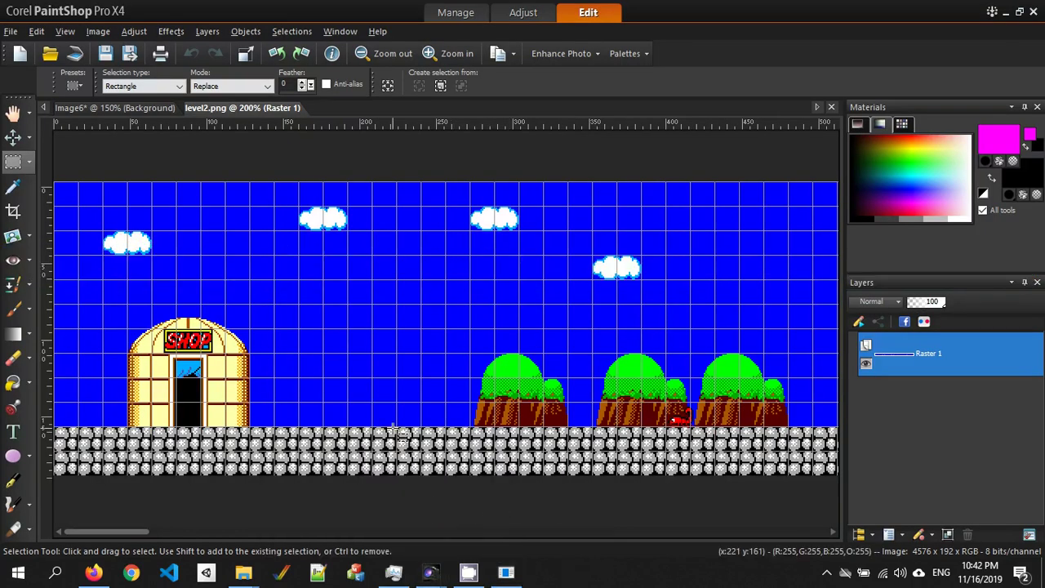
{"action": "left_click_drag", "start_coordinate": [117, 532], "coordinate": [214, 507]}
{"action": "scroll", "coordinate": [334, 457], "scroll_direction": "up", "scroll_amount": 3}
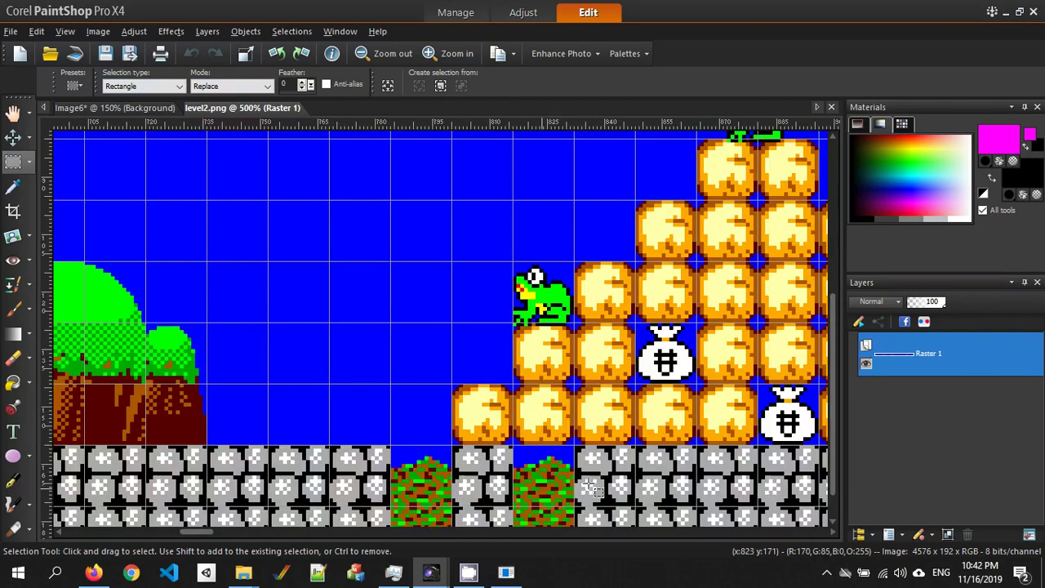
{"action": "left_click_drag", "start_coordinate": [831, 457], "coordinate": [831, 478]}
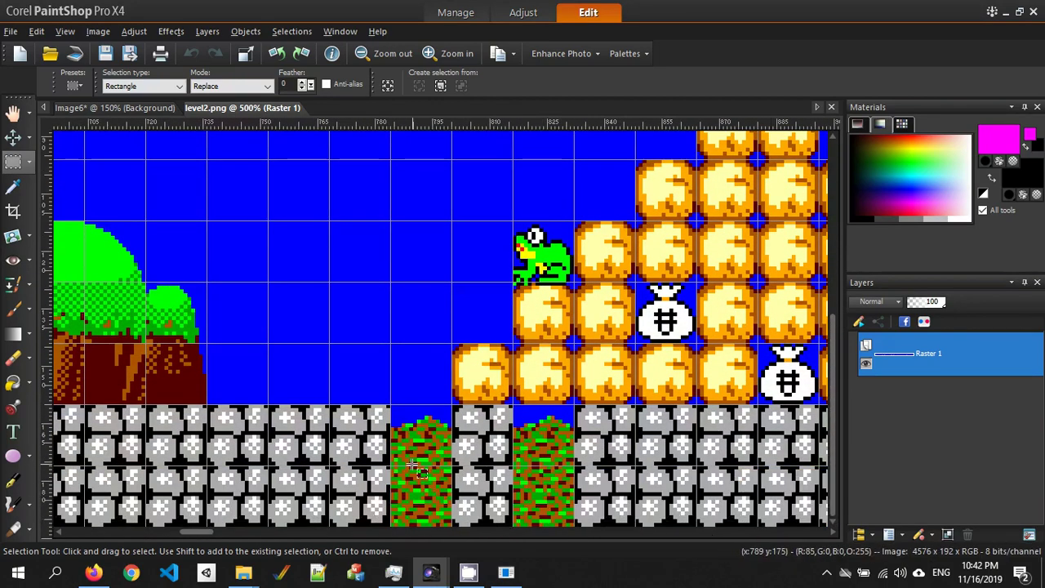
{"action": "left_click_drag", "start_coordinate": [391, 466], "coordinate": [452, 527]}
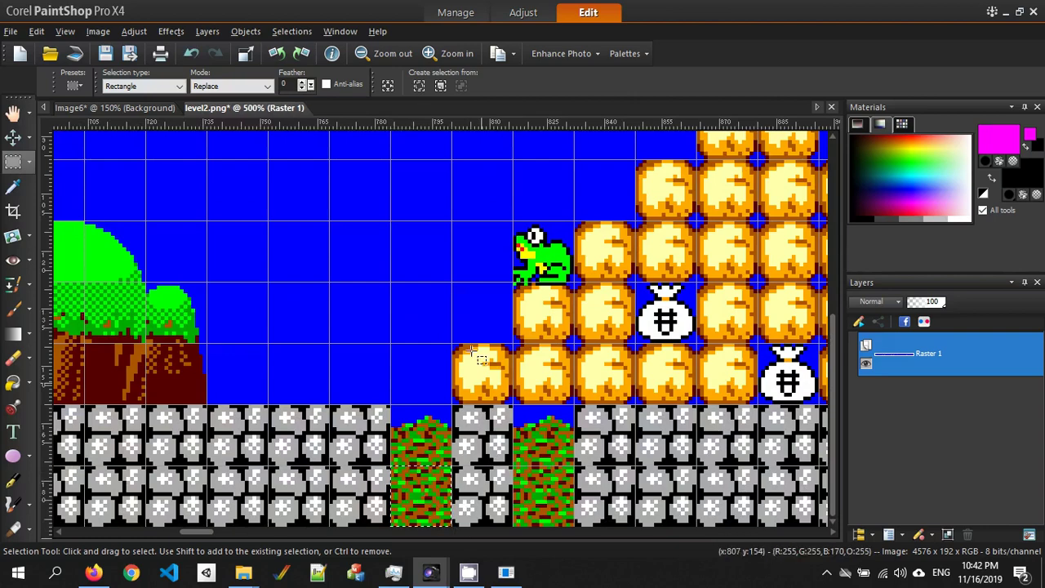
{"action": "key", "text": "Delete"}
- Paste the cut grass tile as a new image
{"action": "left_click", "coordinate": [37, 32]}
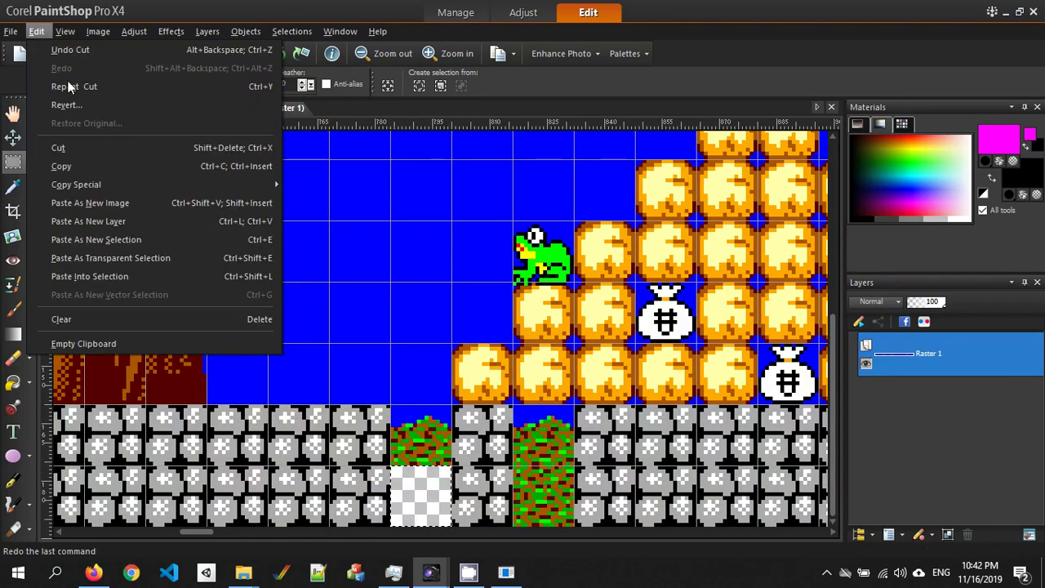
{"action": "left_click", "coordinate": [127, 204]}
{"action": "scroll", "coordinate": [453, 299], "scroll_direction": "up", "scroll_amount": 10}
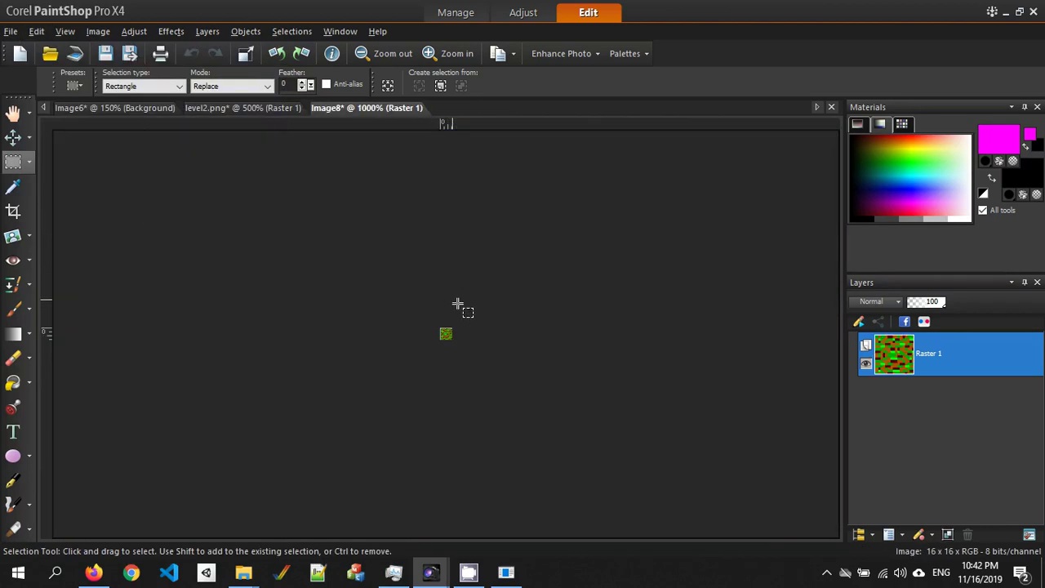
{"action": "scroll", "coordinate": [460, 304], "scroll_direction": "down", "scroll_amount": 1}
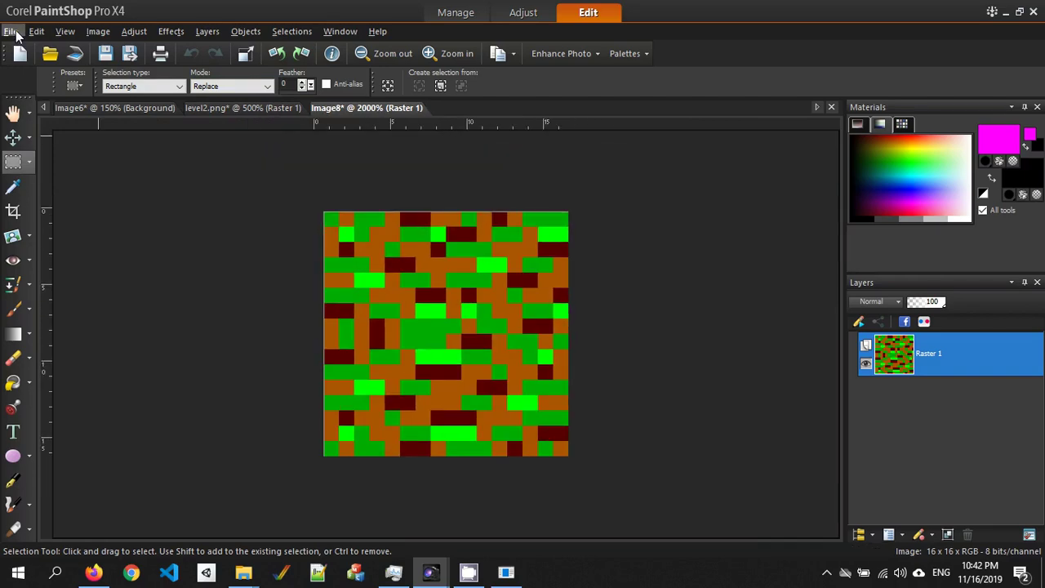
- Save the image as acidblock.png in Demo Projects\alexkidd\blocks and return to Scorpion Engine Editor
{"action": "left_click", "coordinate": [10, 31]}
{"action": "left_click", "coordinate": [75, 148]}
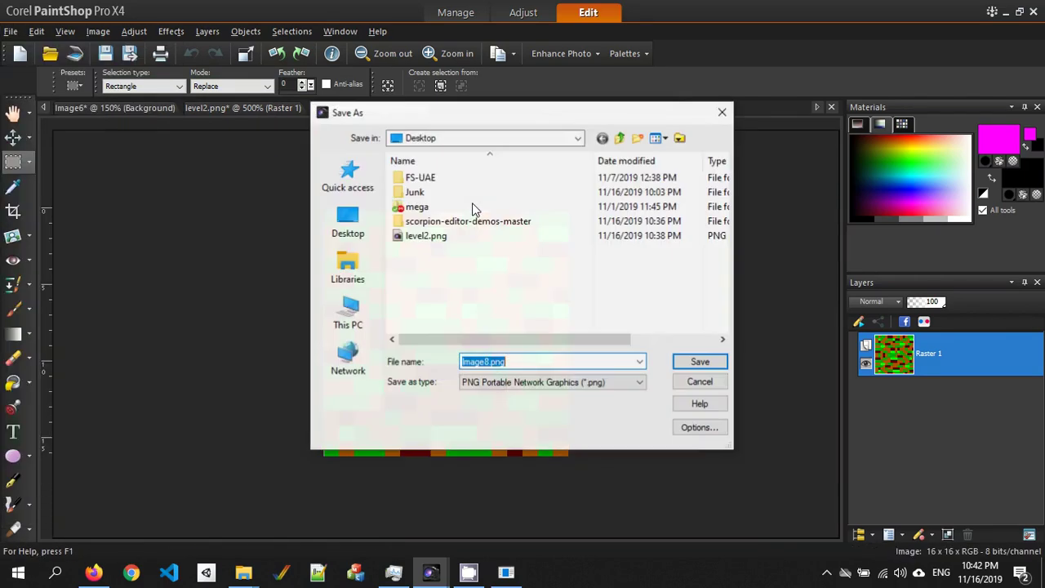
{"action": "double_click", "coordinate": [466, 222]}
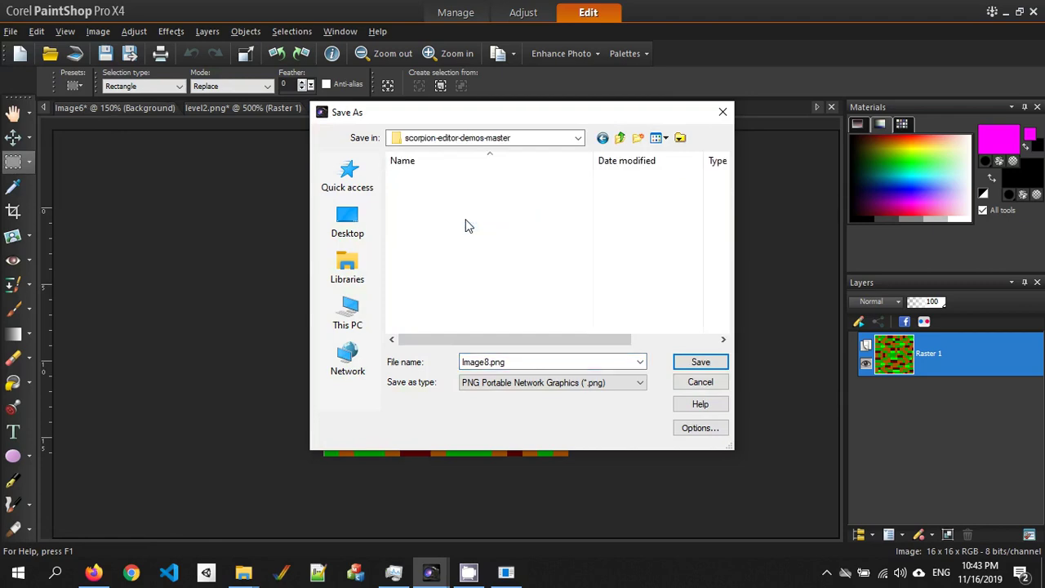
{"action": "double_click", "coordinate": [443, 180]}
{"action": "double_click", "coordinate": [428, 192]}
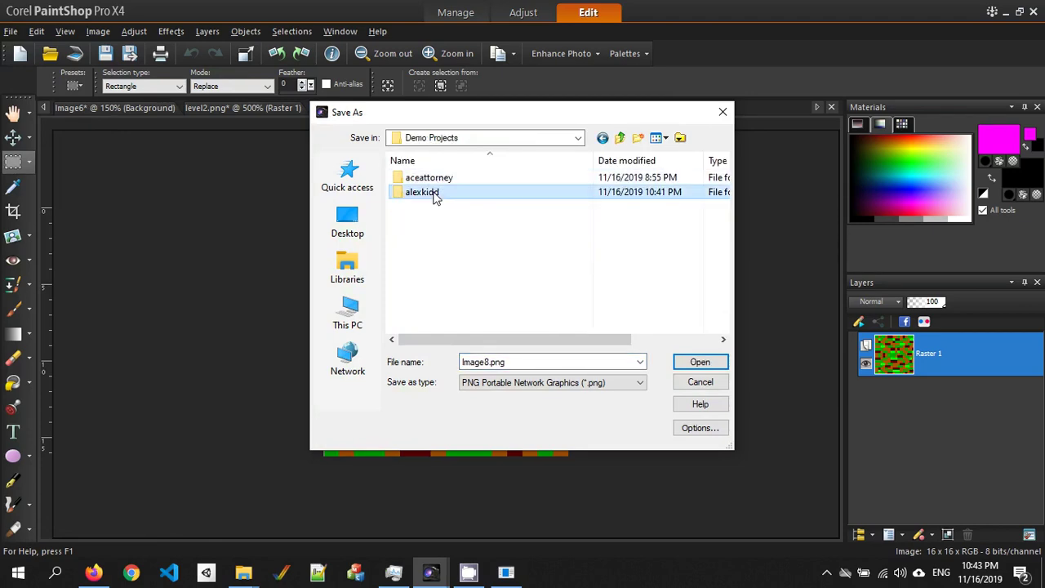
{"action": "double_click", "coordinate": [426, 195]}
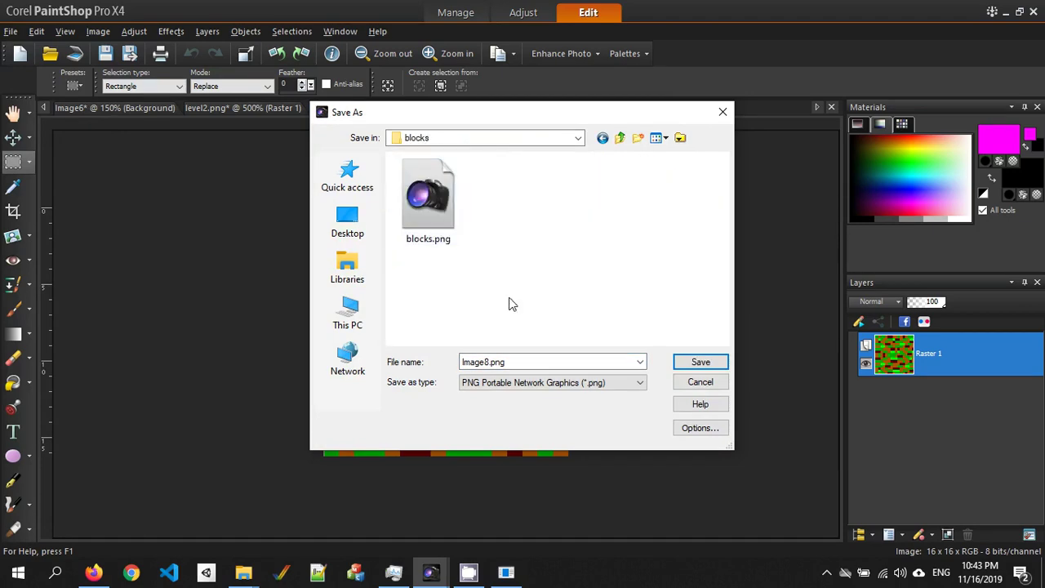
{"action": "left_click", "coordinate": [495, 364]}
{"action": "left_click", "coordinate": [492, 362]}
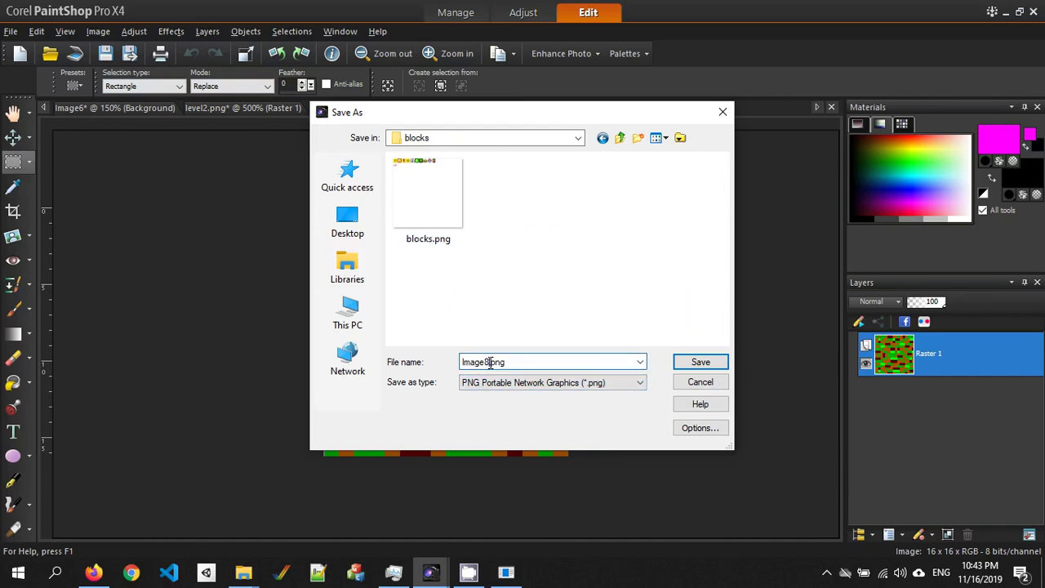
{"action": "double_click", "coordinate": [490, 363]}
{"action": "type", "text": "acidblock"}
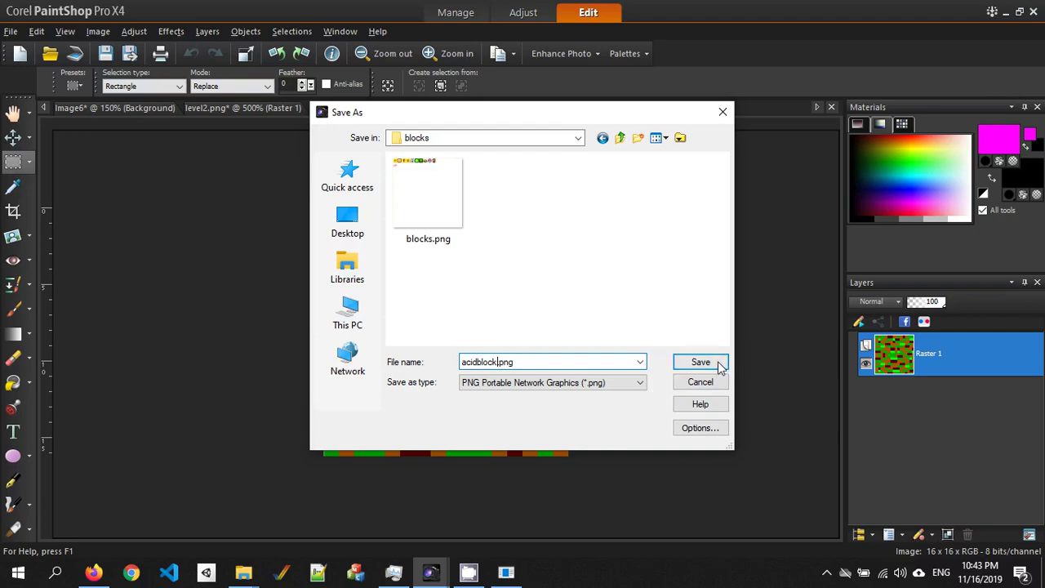
{"action": "left_click", "coordinate": [719, 364]}
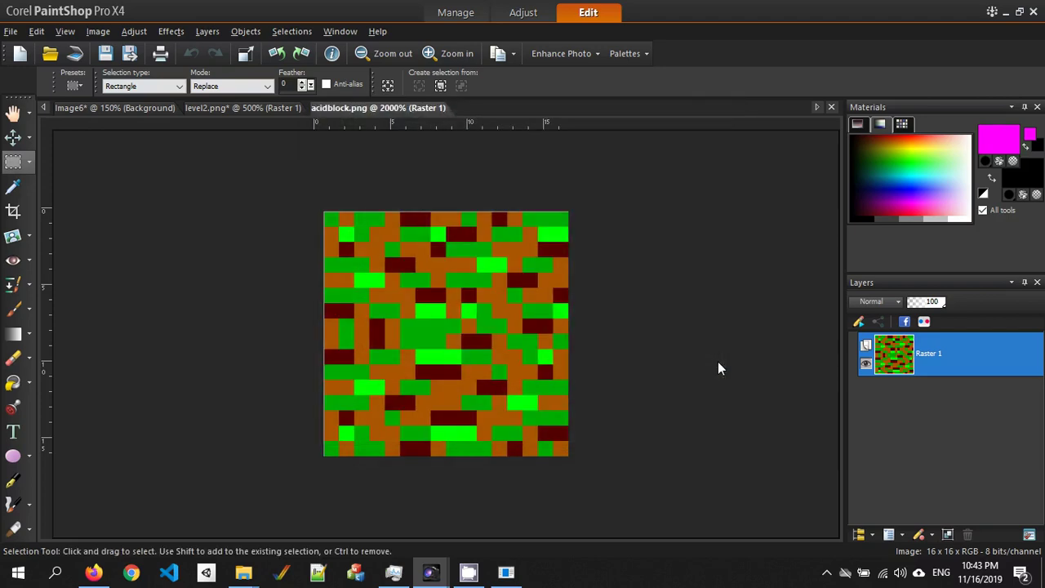
{"action": "left_click", "coordinate": [506, 572]}
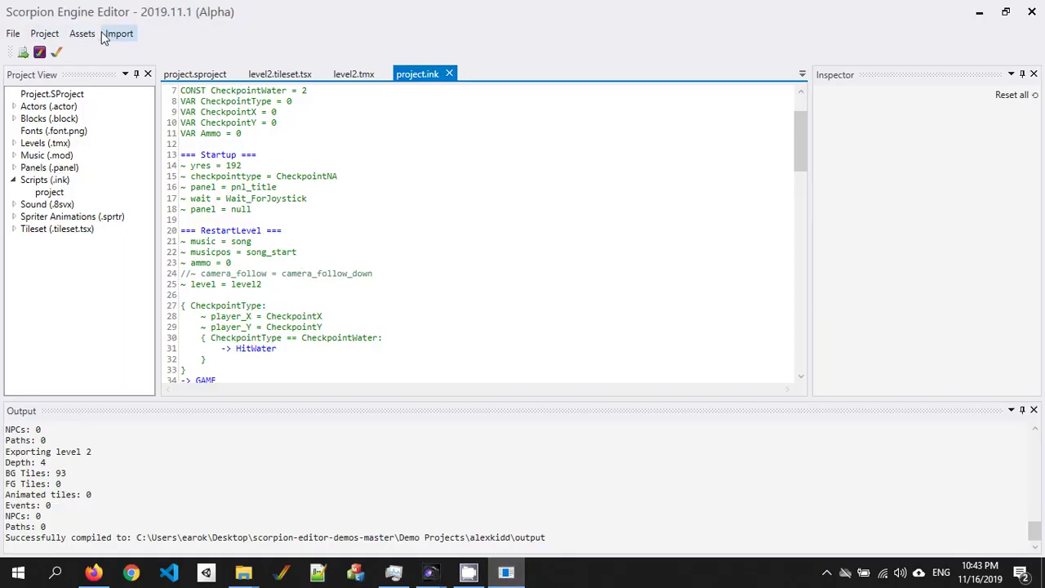
- Create a New Block asset named acidblock in the blocks folder
{"action": "left_click", "coordinate": [70, 38]}
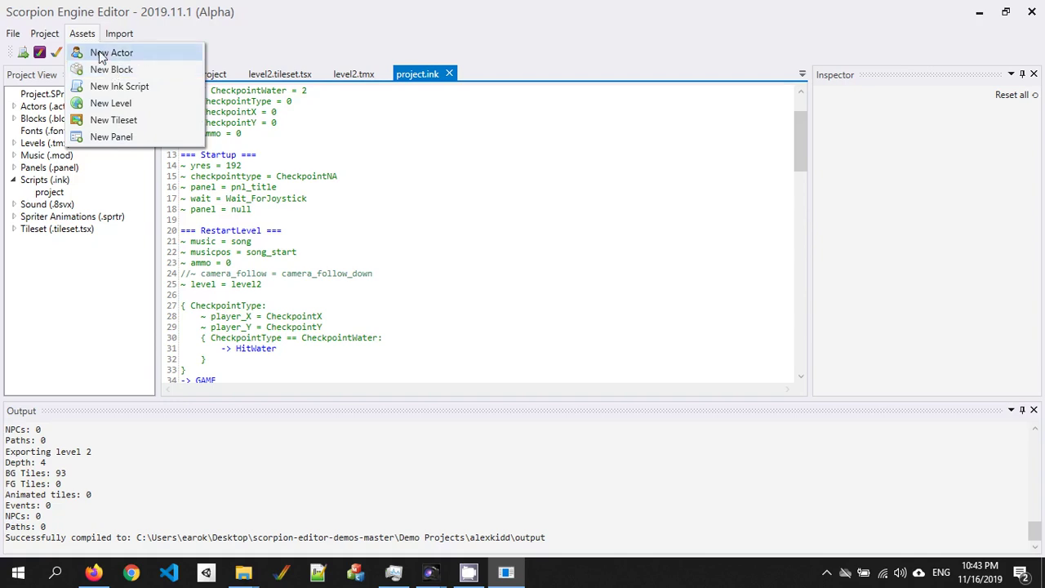
{"action": "left_click", "coordinate": [109, 72]}
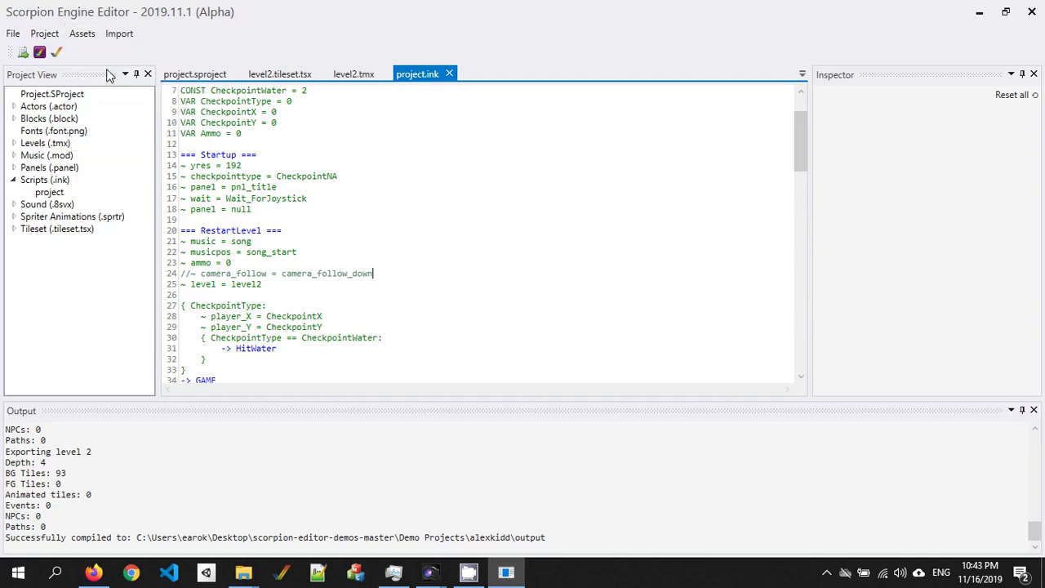
{"action": "double_click", "coordinate": [205, 131]}
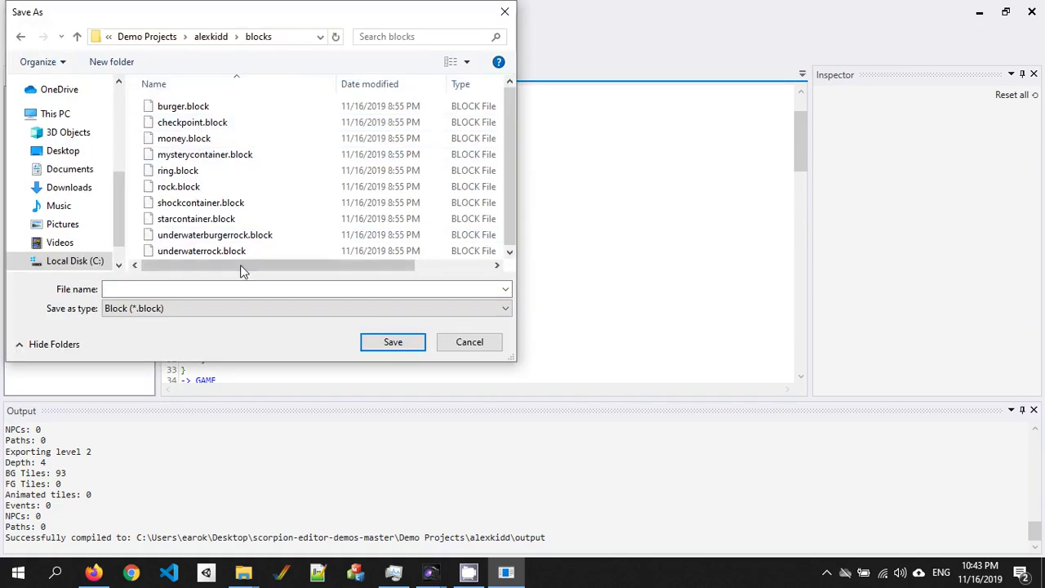
{"action": "left_click", "coordinate": [222, 288]}
{"action": "type", "text": "ac"}
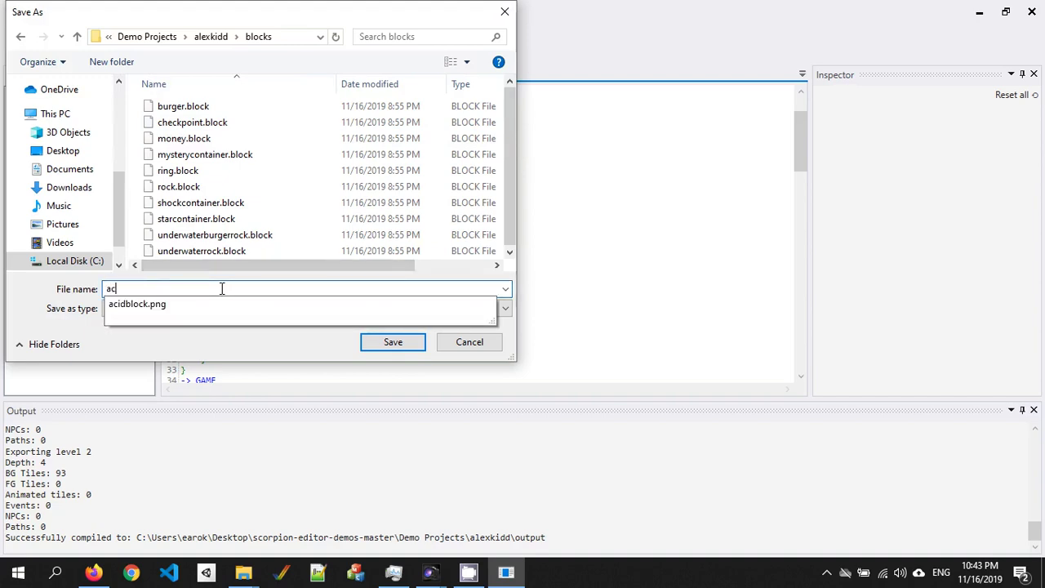
{"action": "type", "text": "idblock"}
{"action": "key", "text": "Escape"}
{"action": "left_click", "coordinate": [394, 342]}
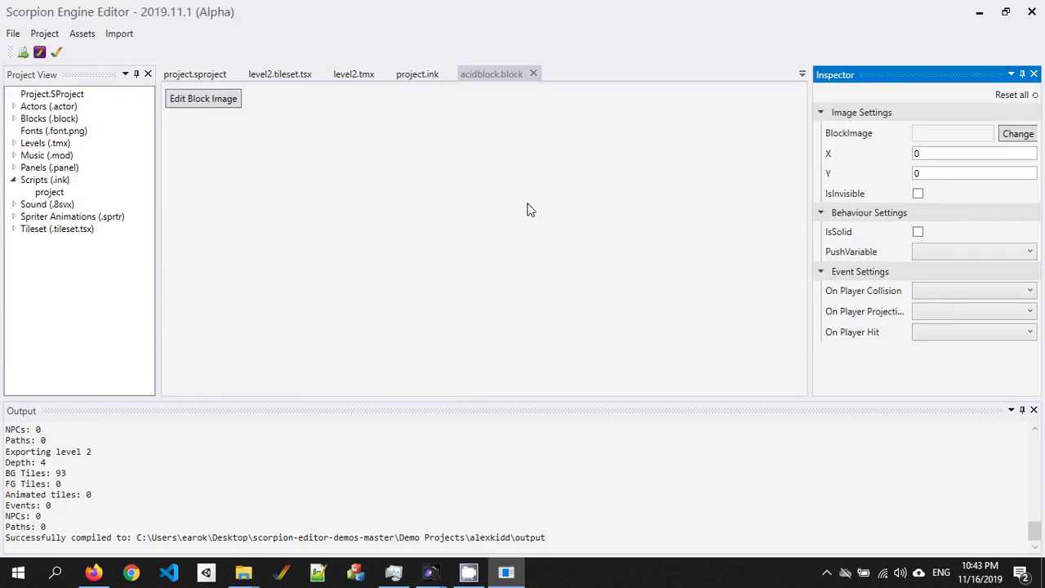
- Set the block's image to acidblock.png and widen the Inspector panel
{"action": "left_click", "coordinate": [1015, 134]}
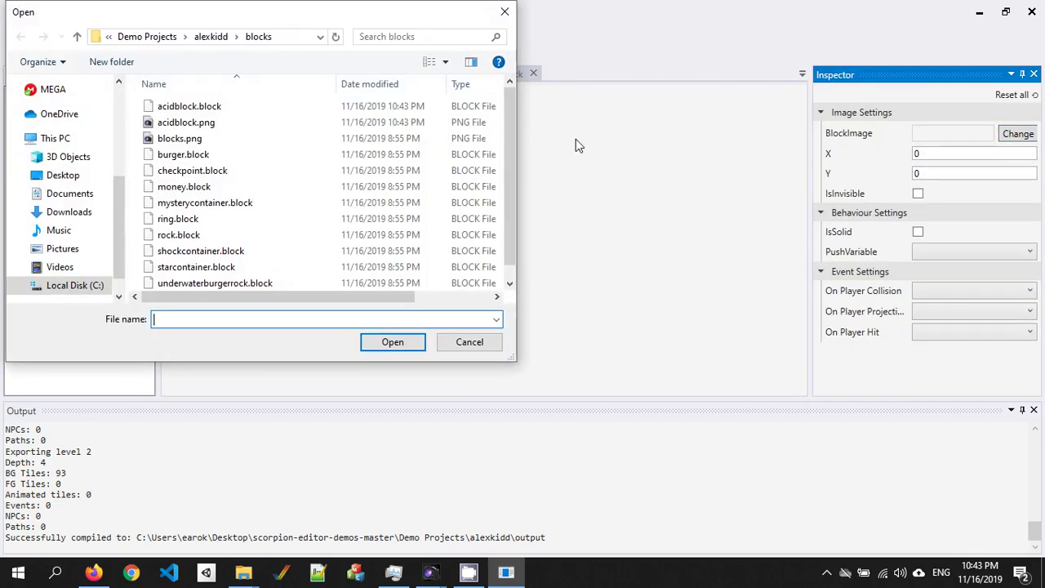
{"action": "double_click", "coordinate": [200, 127]}
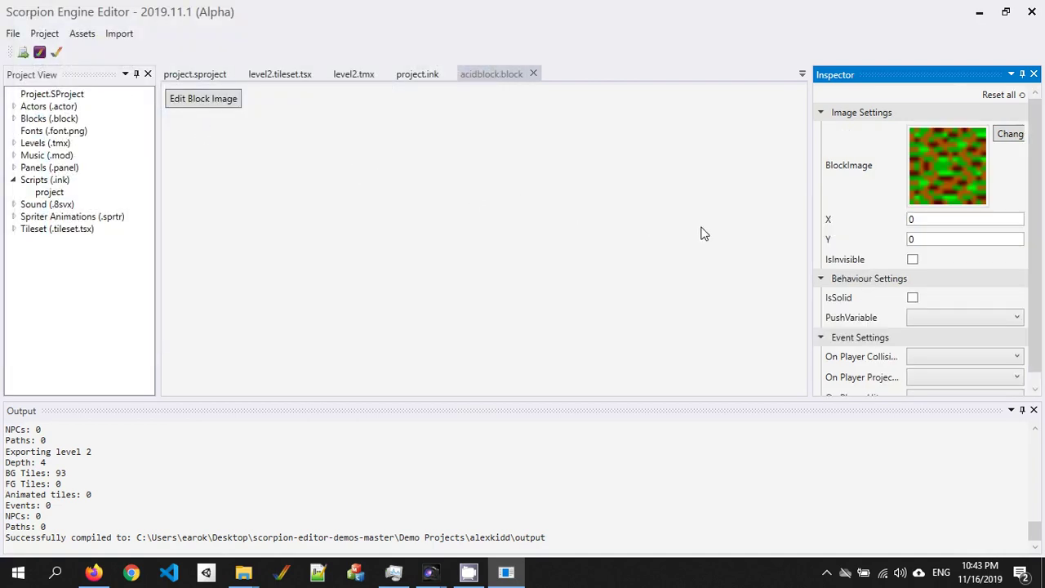
{"action": "scroll", "coordinate": [903, 238], "scroll_direction": "down", "scroll_amount": 1}
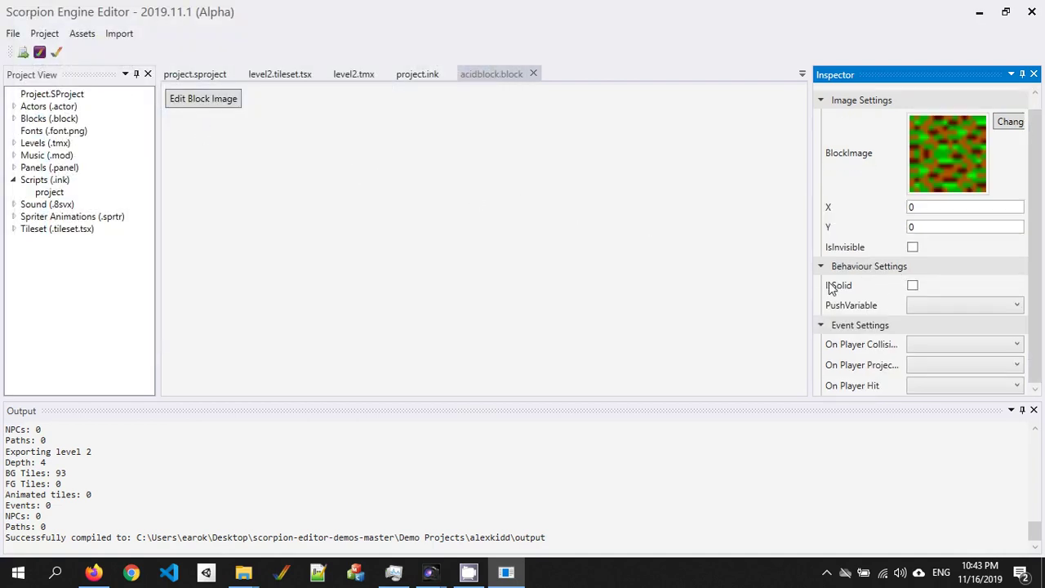
{"action": "left_click_drag", "start_coordinate": [808, 285], "coordinate": [765, 286]}
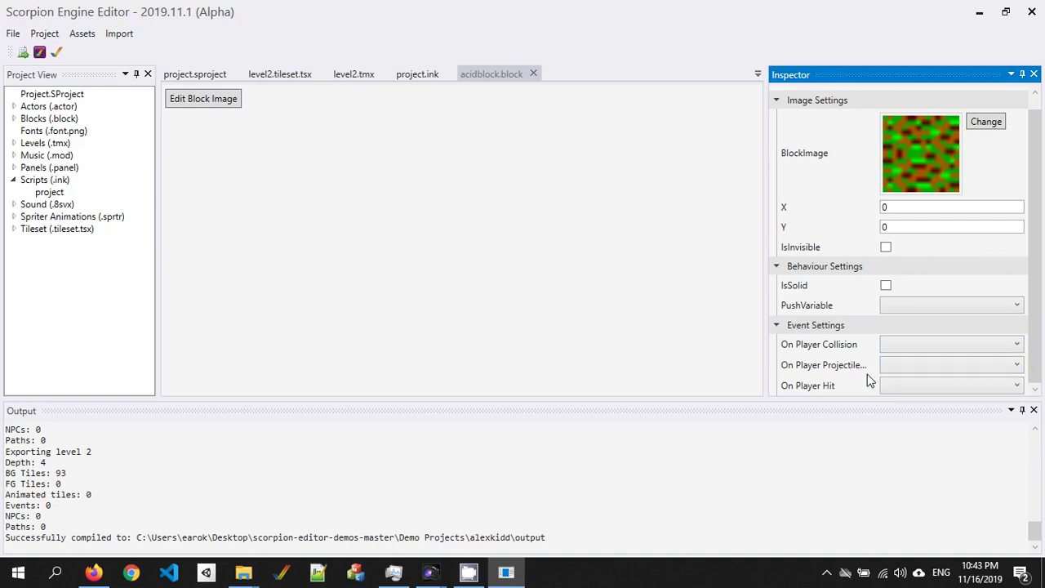
- Set the acid block's On Player Collision event to player_kill
{"action": "left_click", "coordinate": [935, 351]}
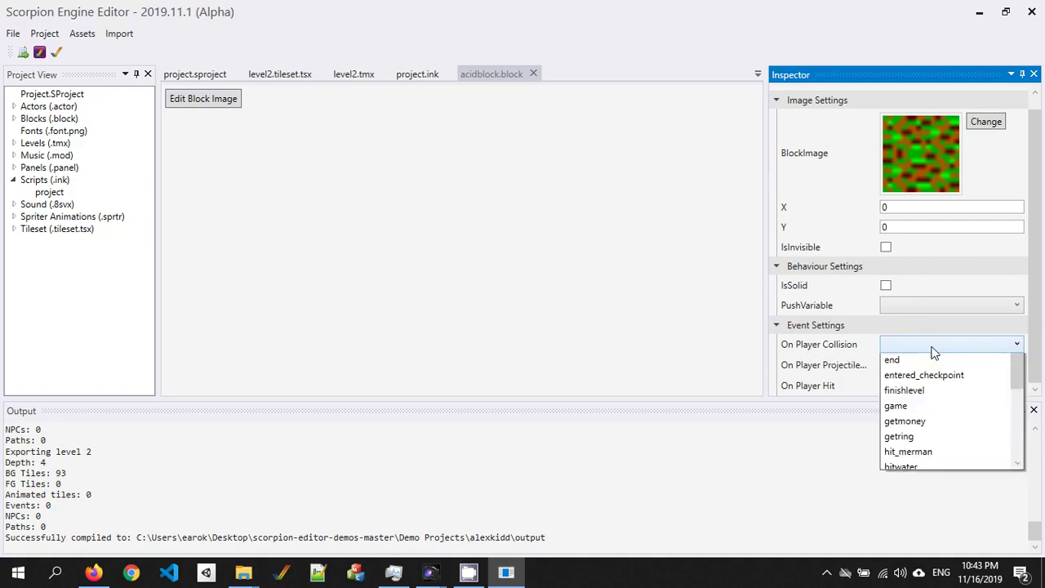
{"action": "scroll", "coordinate": [947, 400], "scroll_direction": "down", "scroll_amount": 3}
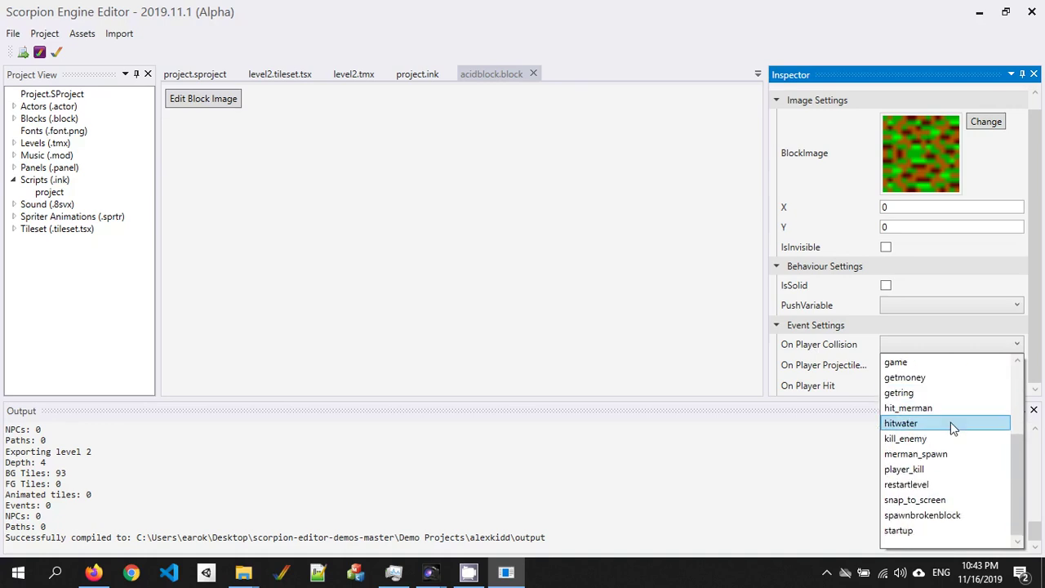
{"action": "left_click", "coordinate": [923, 469]}
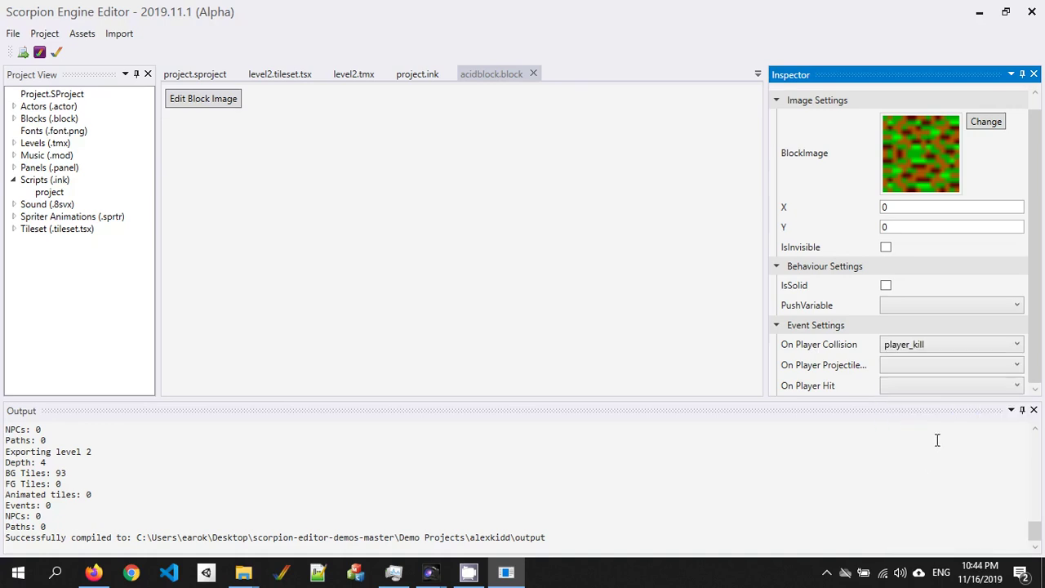
- Open the project .ink script and scroll down to the player_kill knot
{"action": "double_click", "coordinate": [49, 192]}
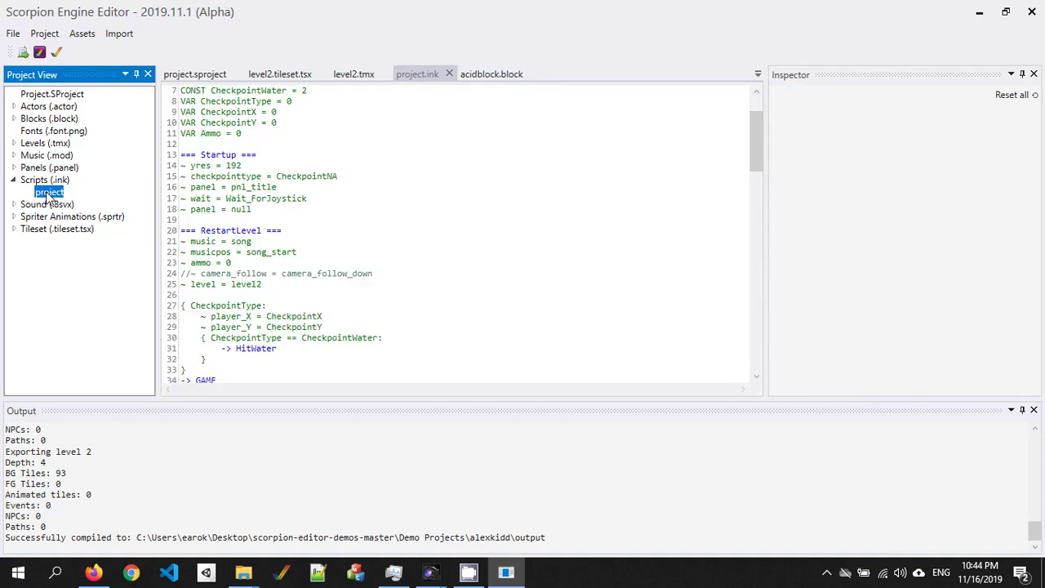
{"action": "scroll", "coordinate": [370, 285], "scroll_direction": "down", "scroll_amount": 13}
{"action": "scroll", "coordinate": [370, 285], "scroll_direction": "down", "scroll_amount": 3}
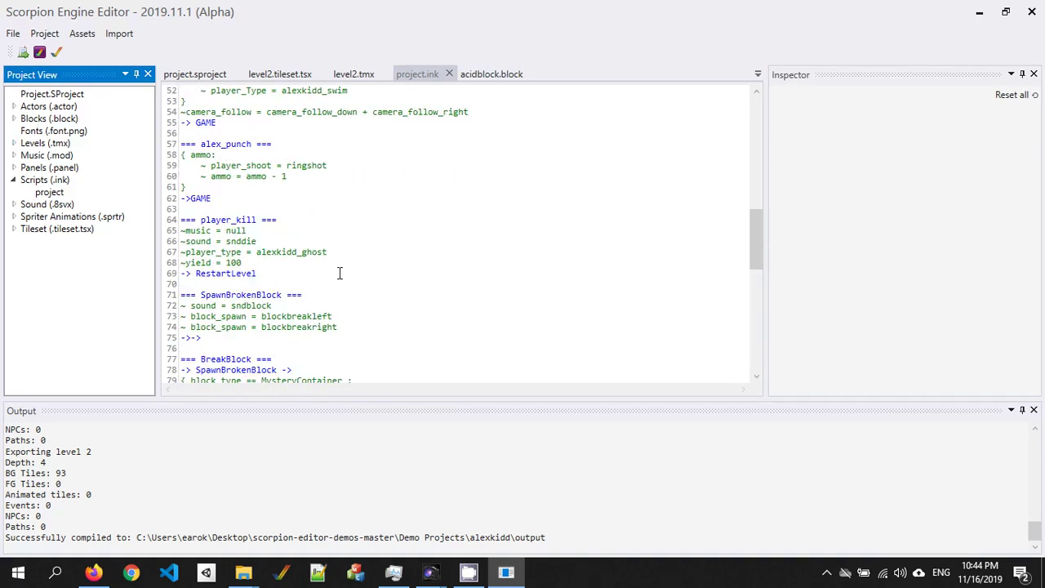
{"action": "left_click_drag", "start_coordinate": [257, 273], "coordinate": [168, 220]}
{"action": "left_click", "coordinate": [312, 216]}
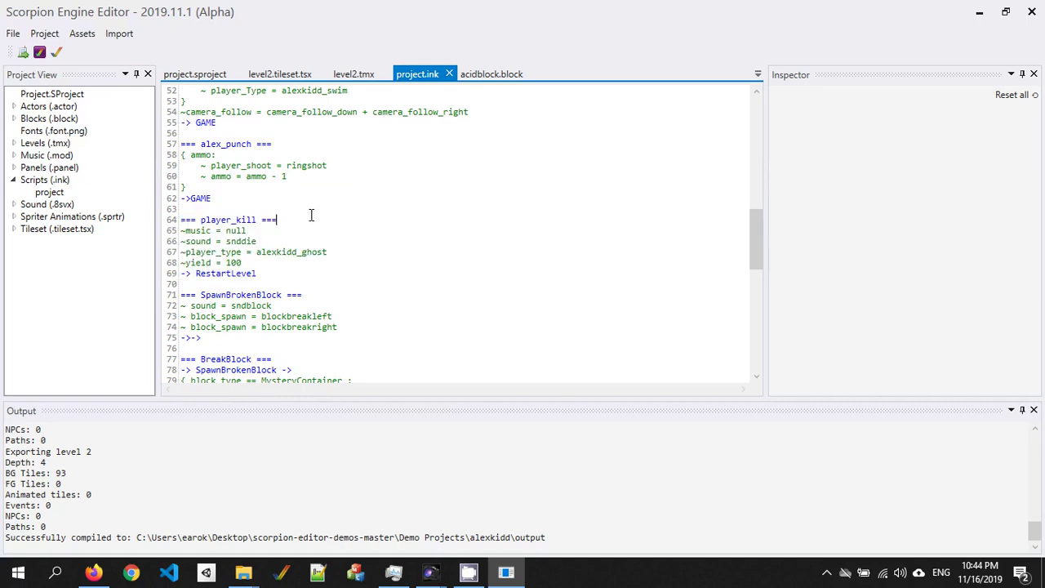
- Review player_kill: stop music, play death sound, switch to ghost, yield = 100
{"action": "left_click", "coordinate": [261, 231]}
{"action": "left_click", "coordinate": [298, 236]}
{"action": "left_click", "coordinate": [361, 251]}
{"action": "left_click", "coordinate": [260, 264]}
{"action": "left_click_drag", "start_coordinate": [260, 263], "coordinate": [225, 261]}
{"action": "left_click", "coordinate": [266, 269]}
- Open level2 from Levels (.tmx) and launch it in Tiled via Edit
{"action": "left_click", "coordinate": [15, 143]}
{"action": "double_click", "coordinate": [46, 167]}
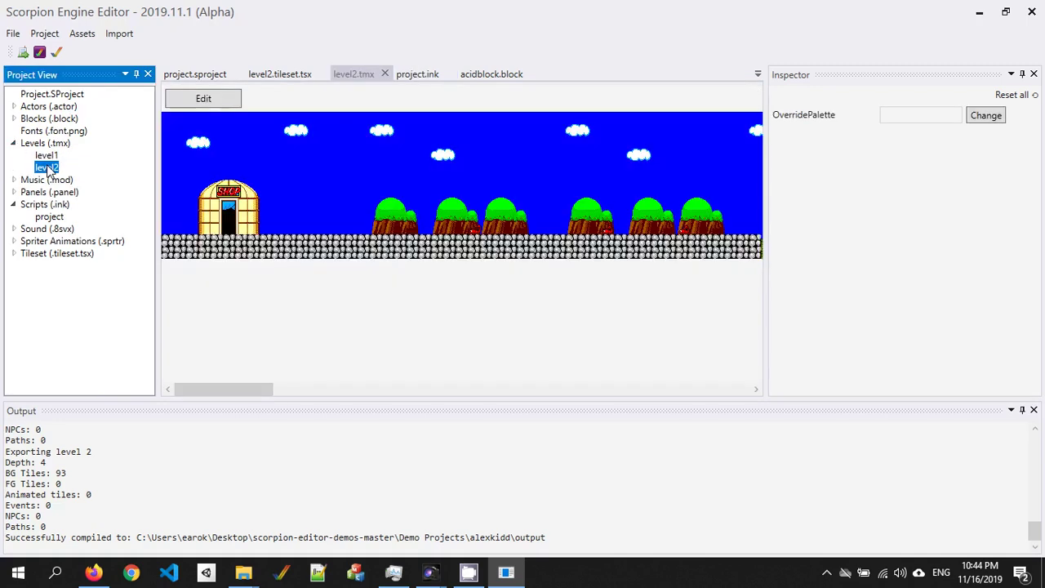
{"action": "left_click", "coordinate": [217, 98]}
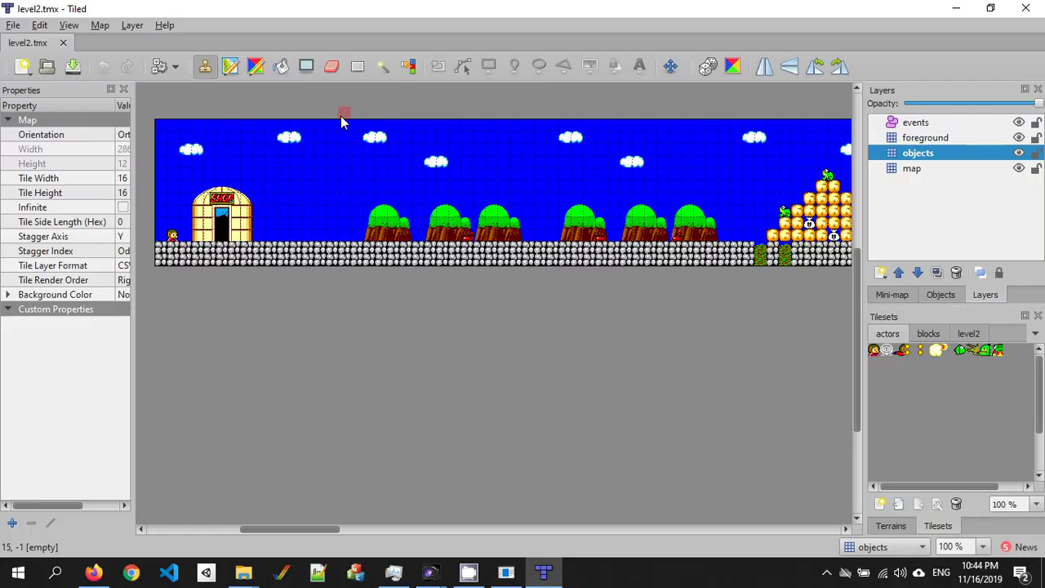
- Select the acidblock tile from the blocks tileset
{"action": "left_click", "coordinate": [935, 335]}
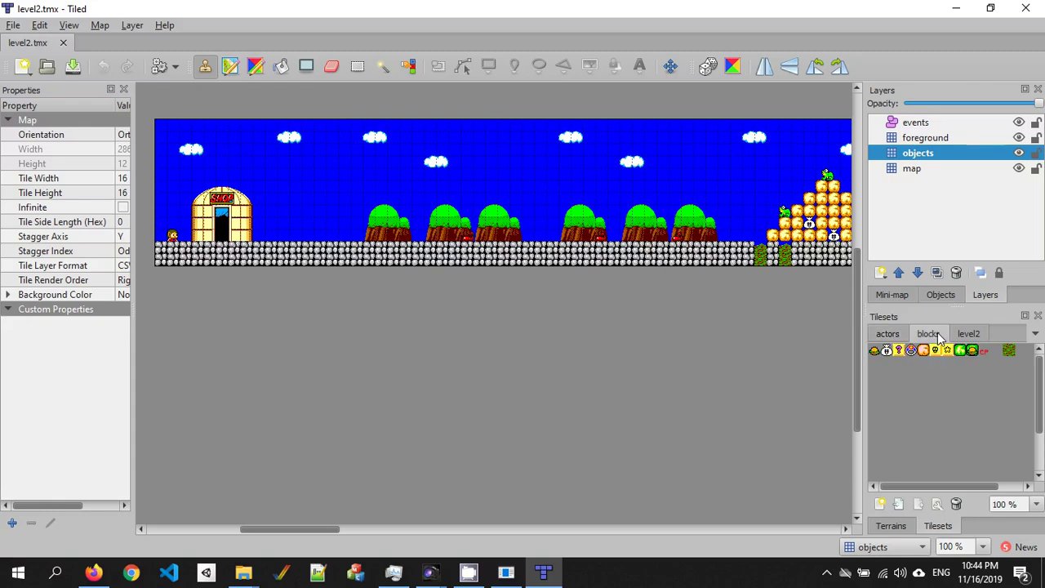
{"action": "left_click", "coordinate": [1000, 351]}
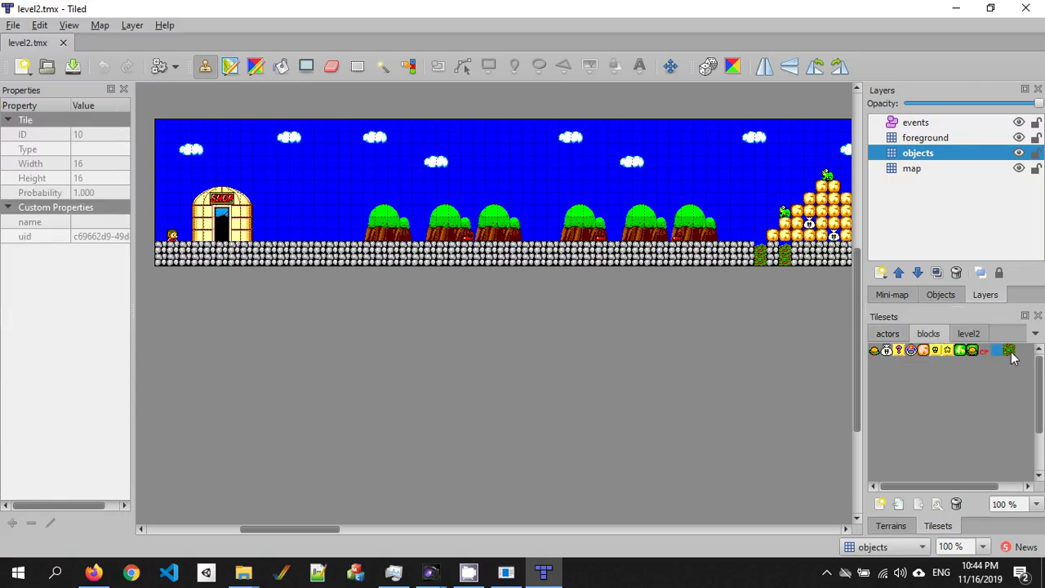
{"action": "left_click", "coordinate": [1010, 352]}
{"action": "left_click_drag", "start_coordinate": [285, 529], "coordinate": [309, 534]}
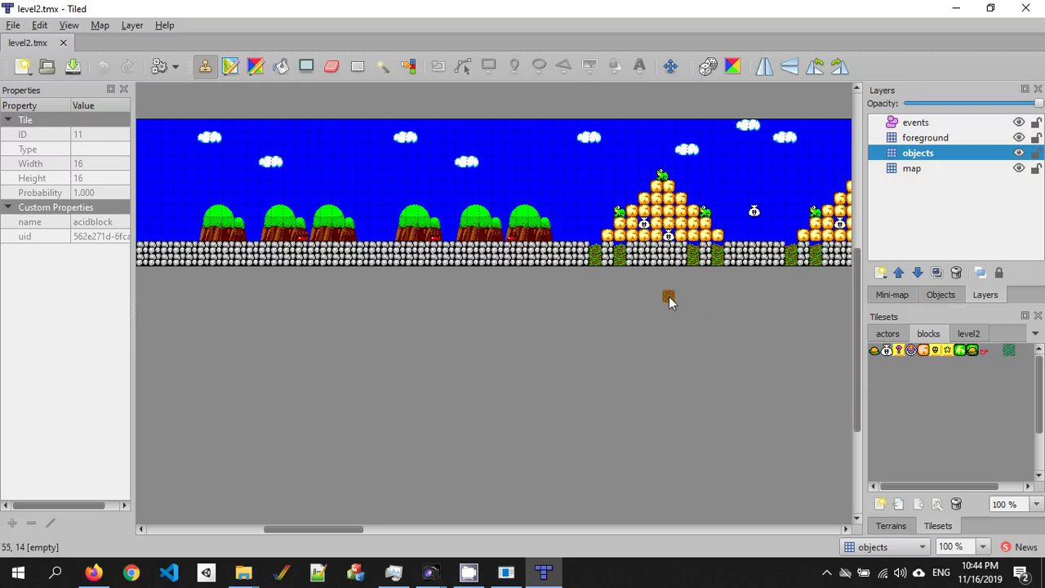
- Stamp the acidblock tile into the ground row on the objects layer
{"action": "left_click", "coordinate": [593, 260]}
{"action": "left_click", "coordinate": [932, 175]}
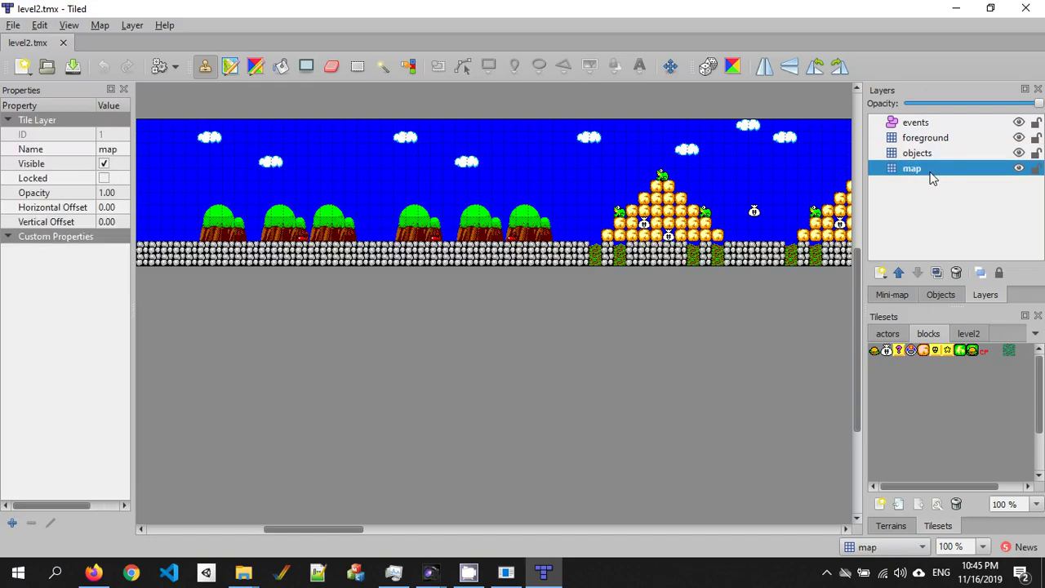
{"action": "left_click", "coordinate": [940, 153]}
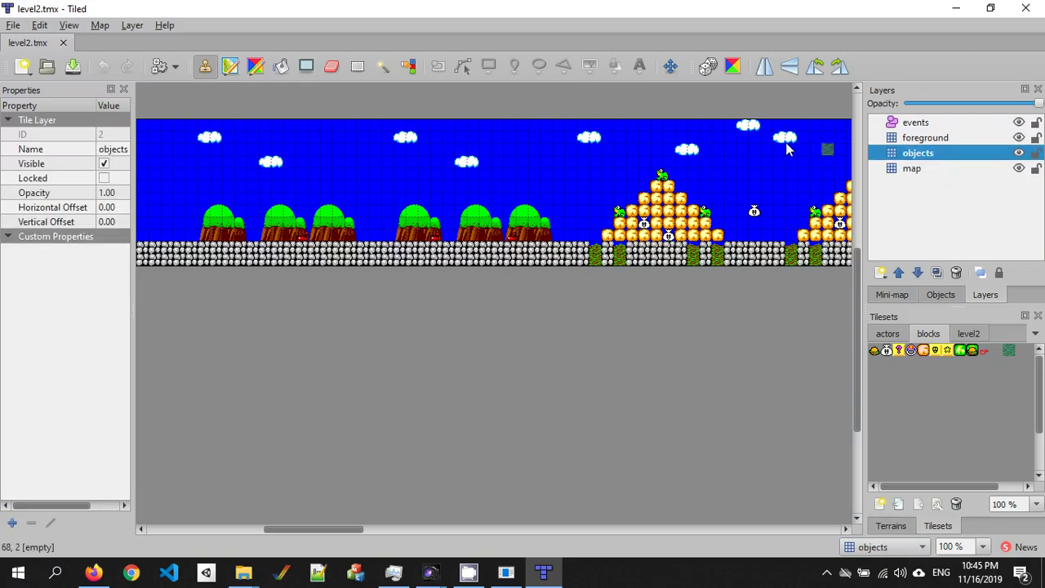
{"action": "left_click", "coordinate": [595, 262]}
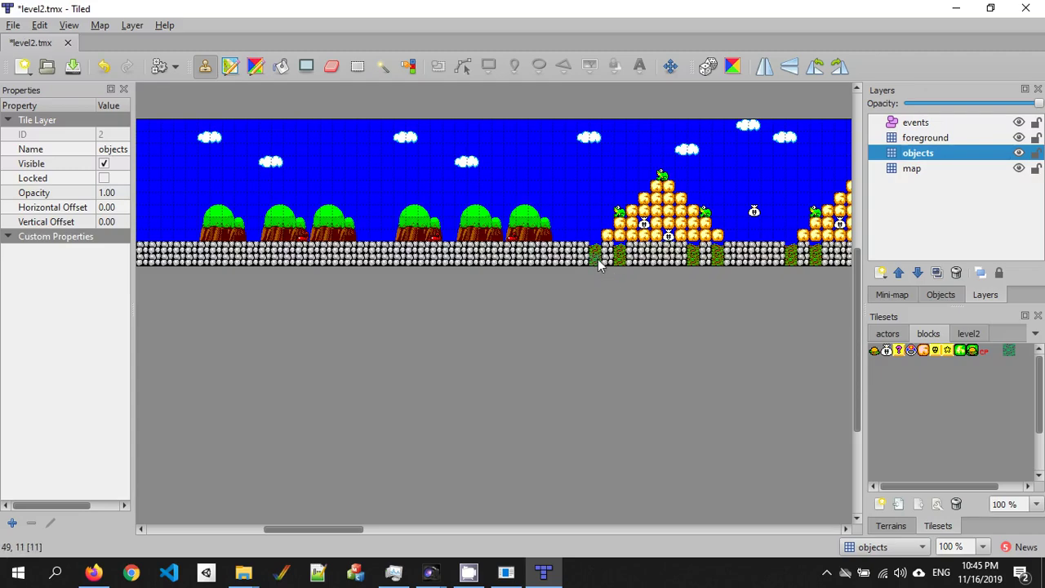
- Save level2.tmx and close Tiled
{"action": "left_click", "coordinate": [13, 25]}
{"action": "left_click", "coordinate": [45, 96]}
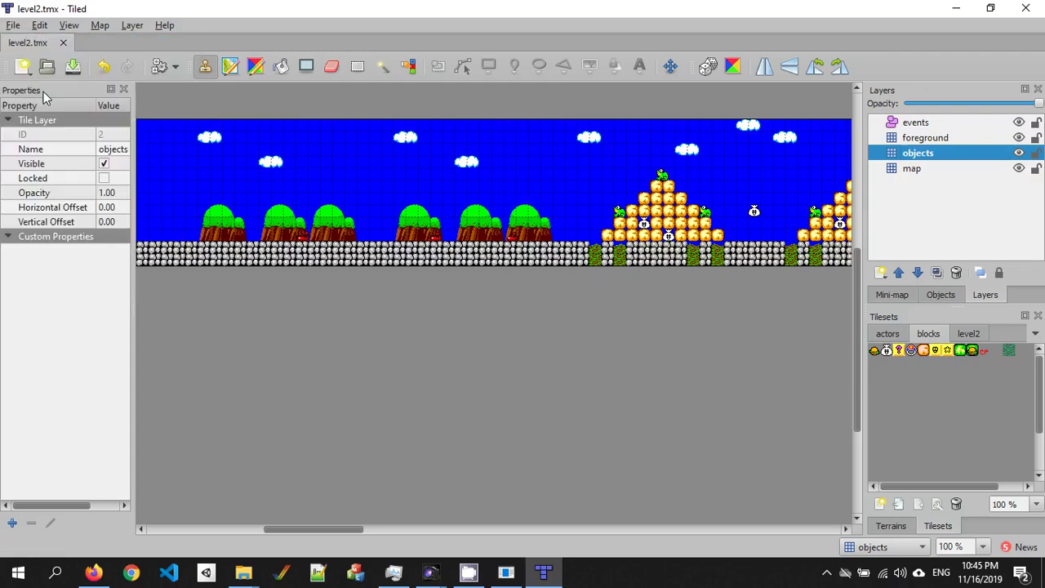
{"action": "left_click", "coordinate": [1026, 9]}
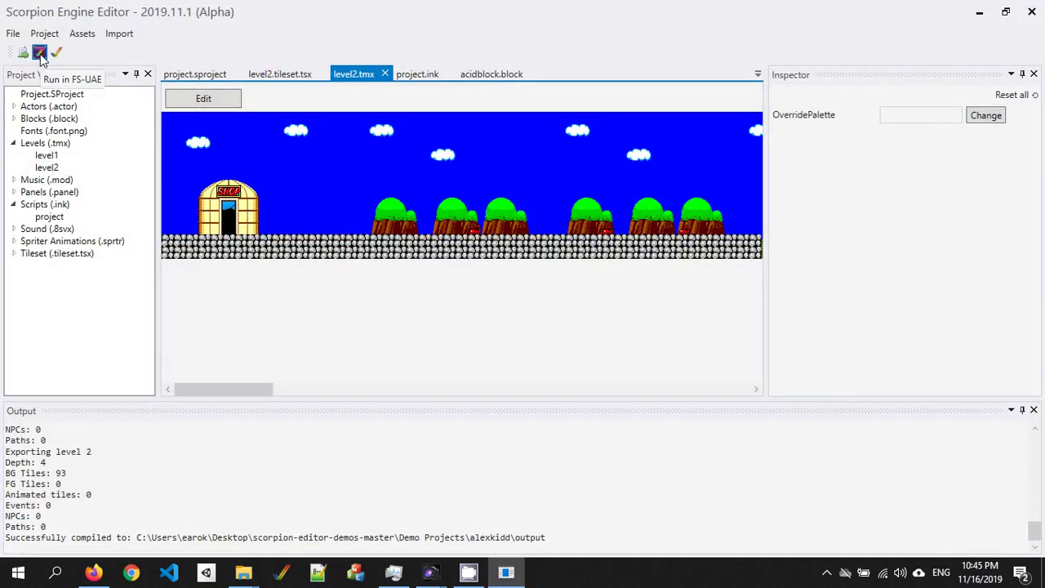
- Build the game and run it in FS-UAE with Run in FS-UAE
{"action": "left_click", "coordinate": [39, 52]}
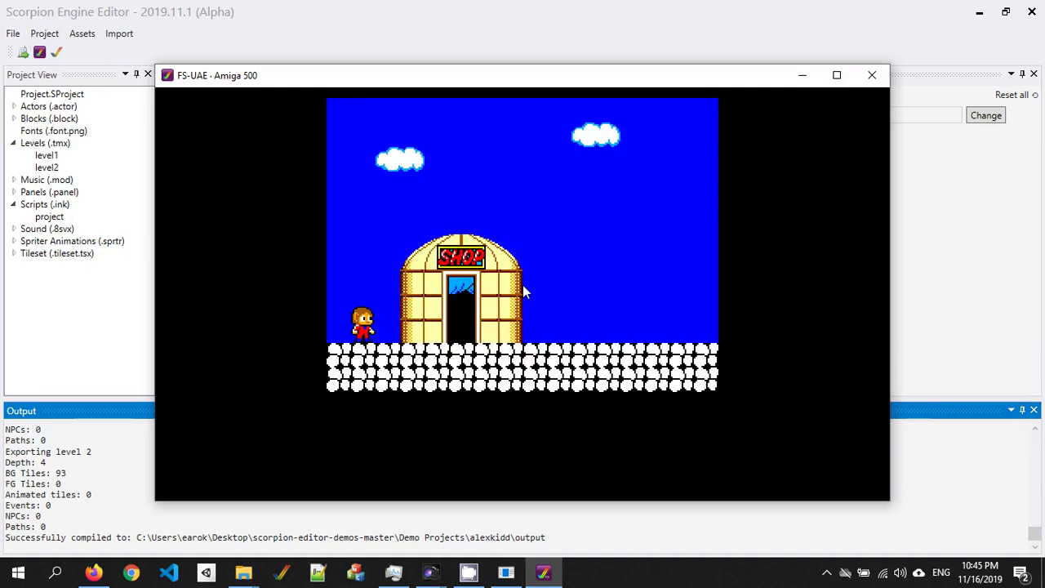
- Walk Alex Kidd right onto the acid block until he dies, then close FS-UAE
{"action": "key", "text": "Right"}
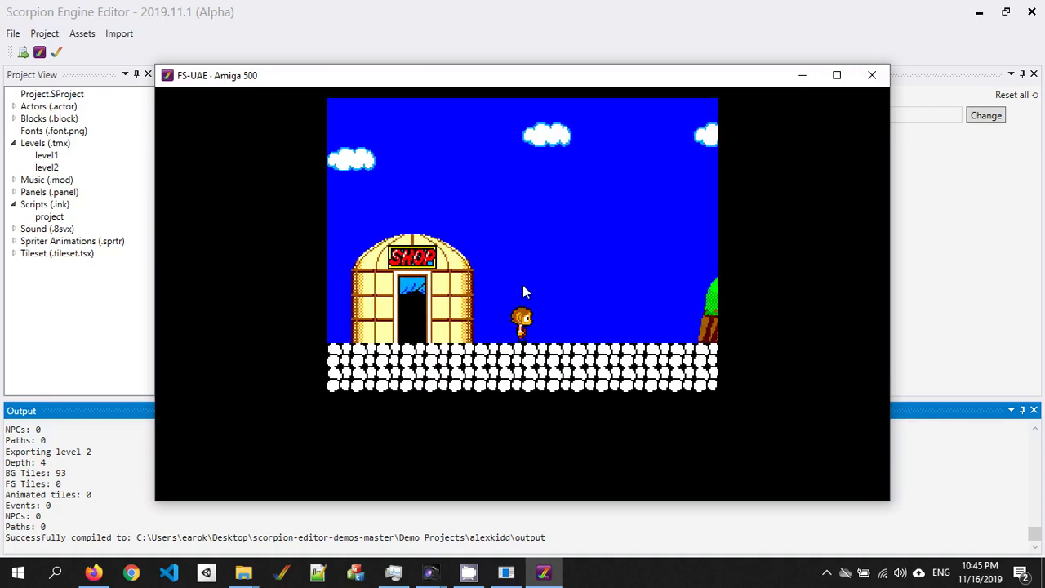
{"action": "key", "text": "Right"}
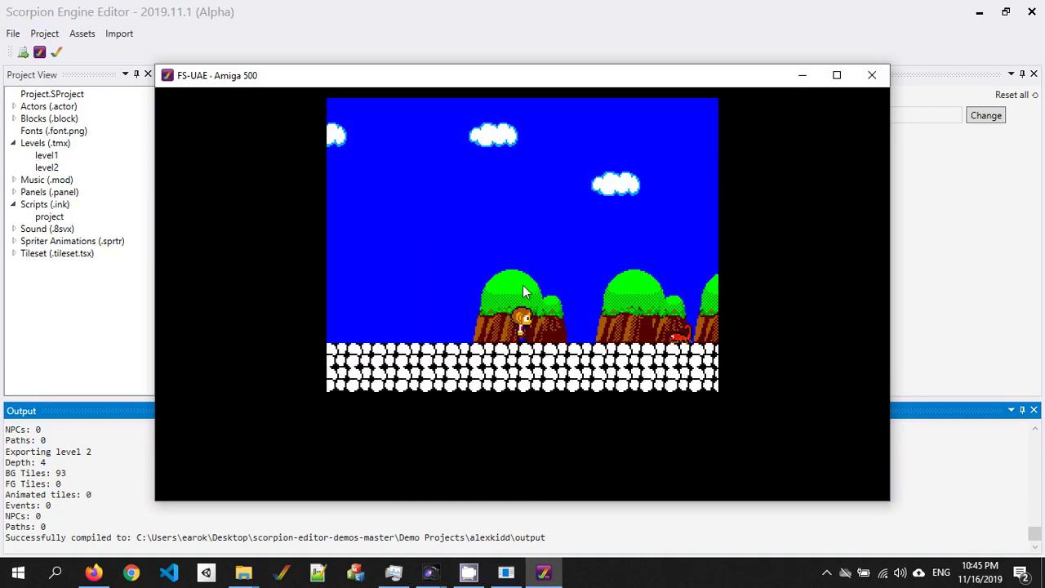
{"action": "key", "text": "Right"}
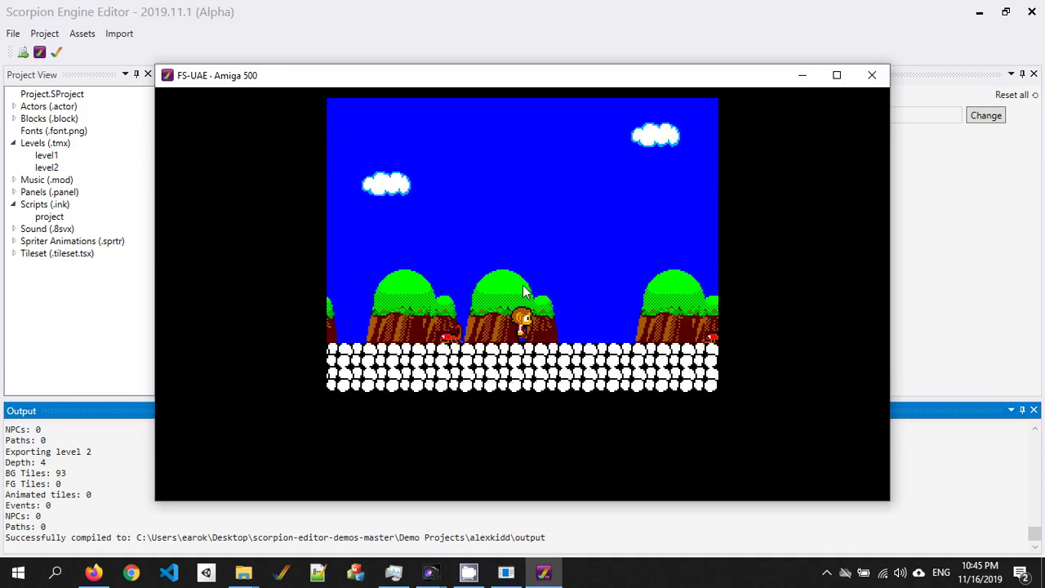
{"action": "key", "text": "Right"}
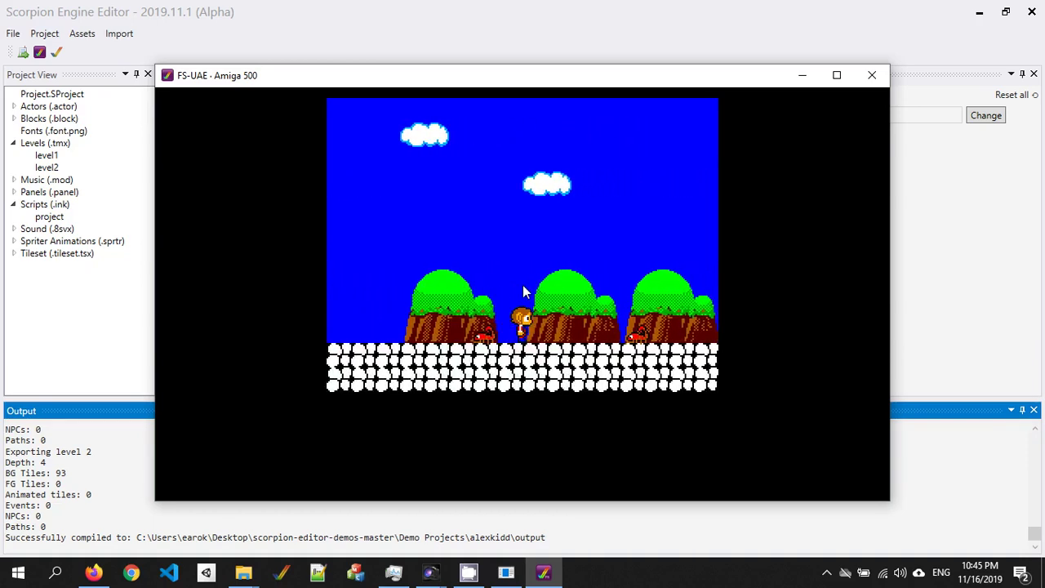
{"action": "key", "text": "Right"}
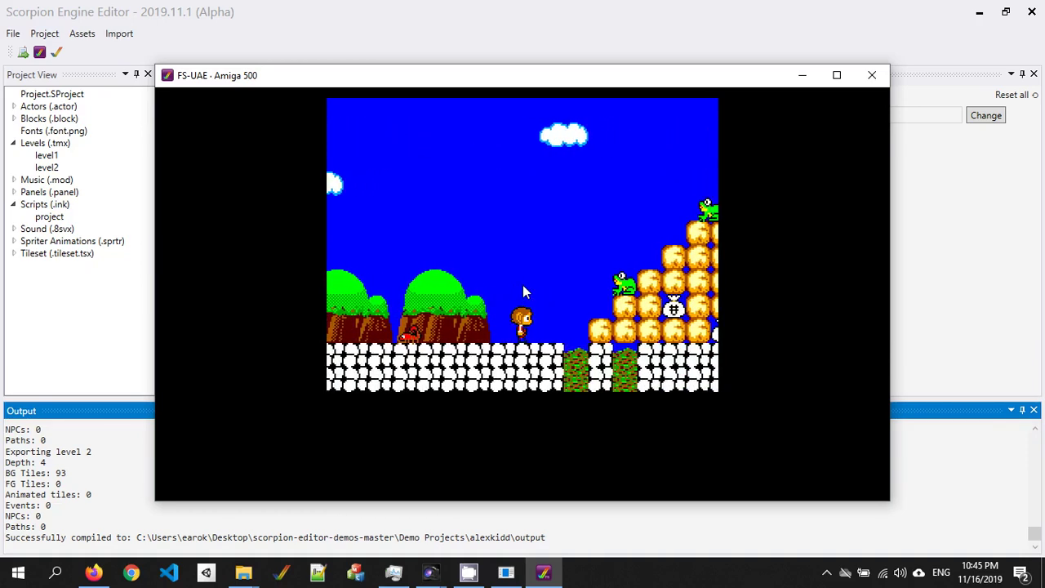
{"action": "key", "text": "Right"}
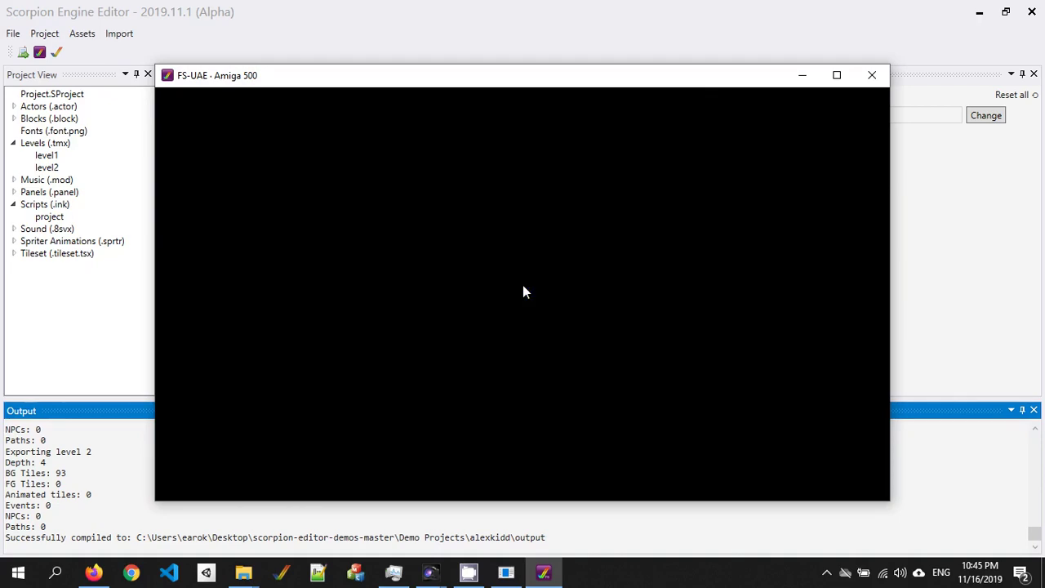
{"action": "key", "text": "alt+F4"}
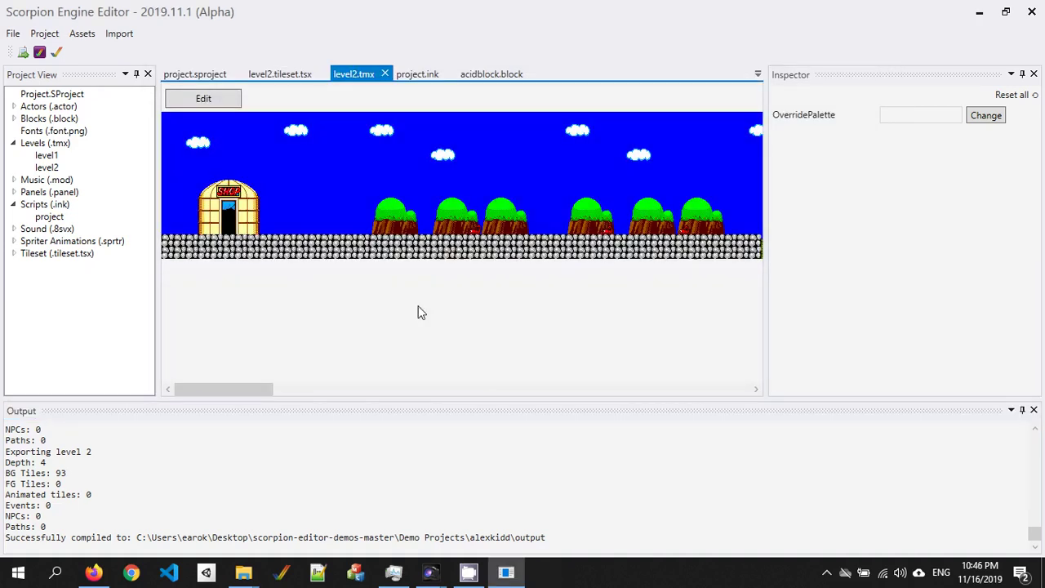